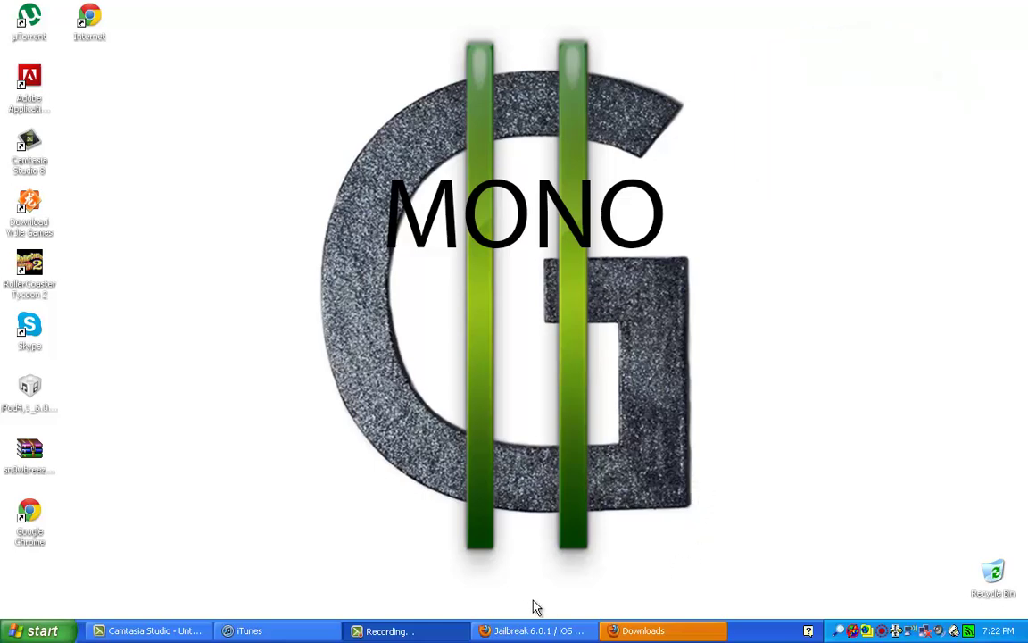
Bring back the Firefox window with Redmond Pie's iOS 6.0.1 Sn0wbreeze 2.9.7 tutorial.
{"action": "left_click", "coordinate": [522, 631]}
Save sn0wbreeze-v2.9.7.zip, then follow the tutorial's 'Download iOS 6.0.1' link.
{"action": "scroll", "coordinate": [454, 443], "scroll_direction": "up", "scroll_amount": 1}
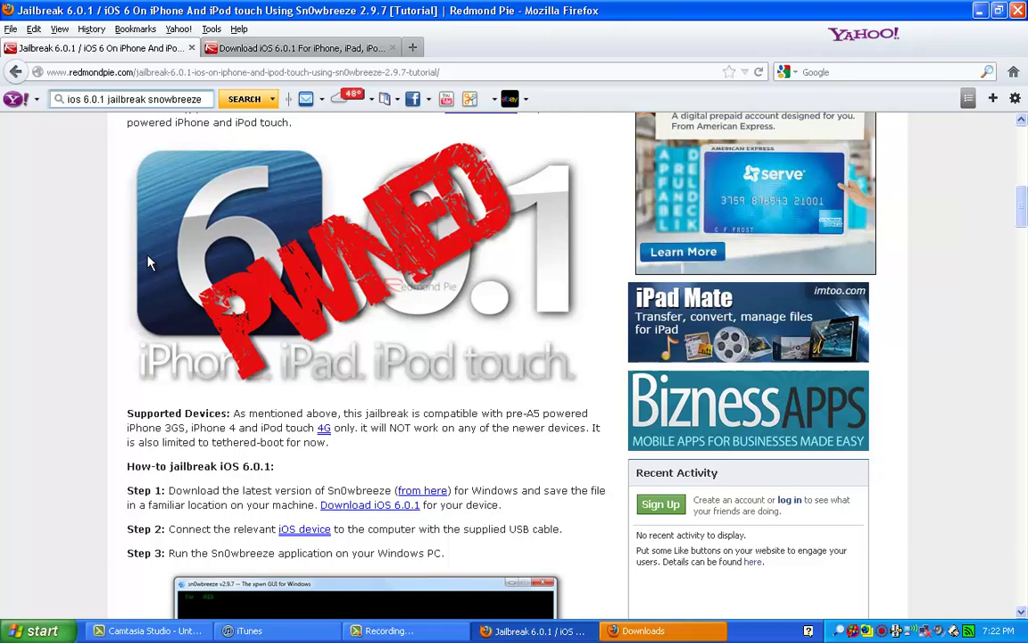
{"action": "scroll", "coordinate": [127, 280], "scroll_direction": "down", "scroll_amount": 2}
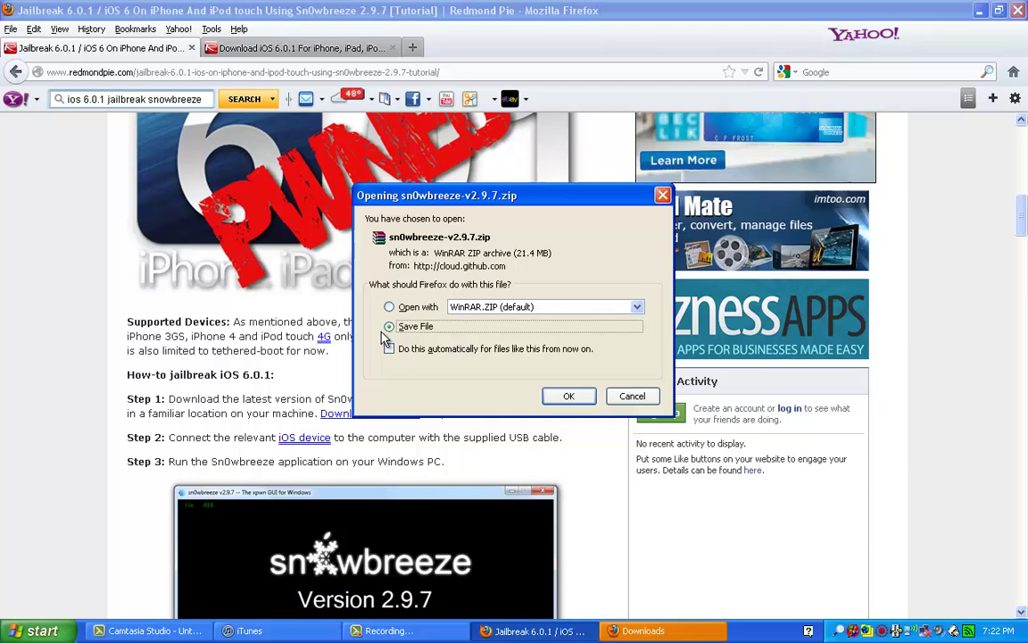
{"action": "left_click", "coordinate": [569, 396]}
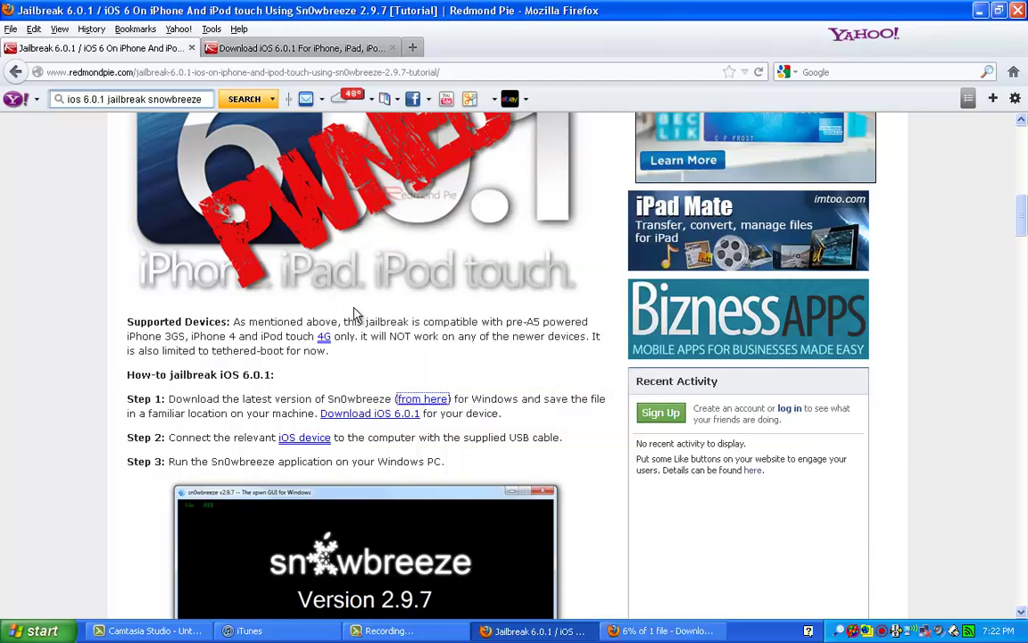
{"action": "scroll", "coordinate": [354, 314], "scroll_direction": "down", "scroll_amount": 2}
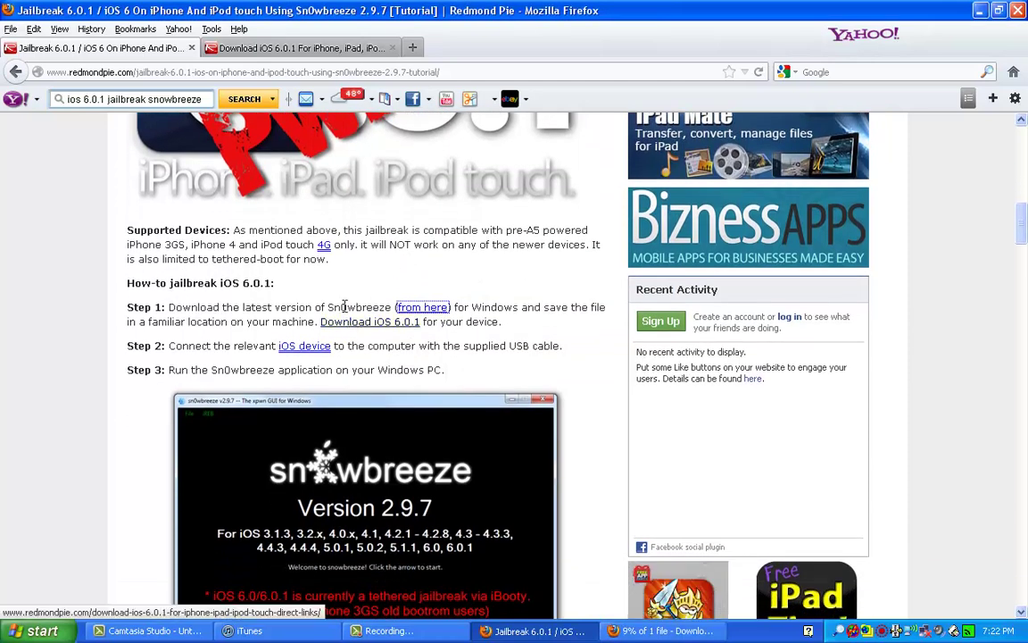
{"action": "left_click", "coordinate": [348, 326]}
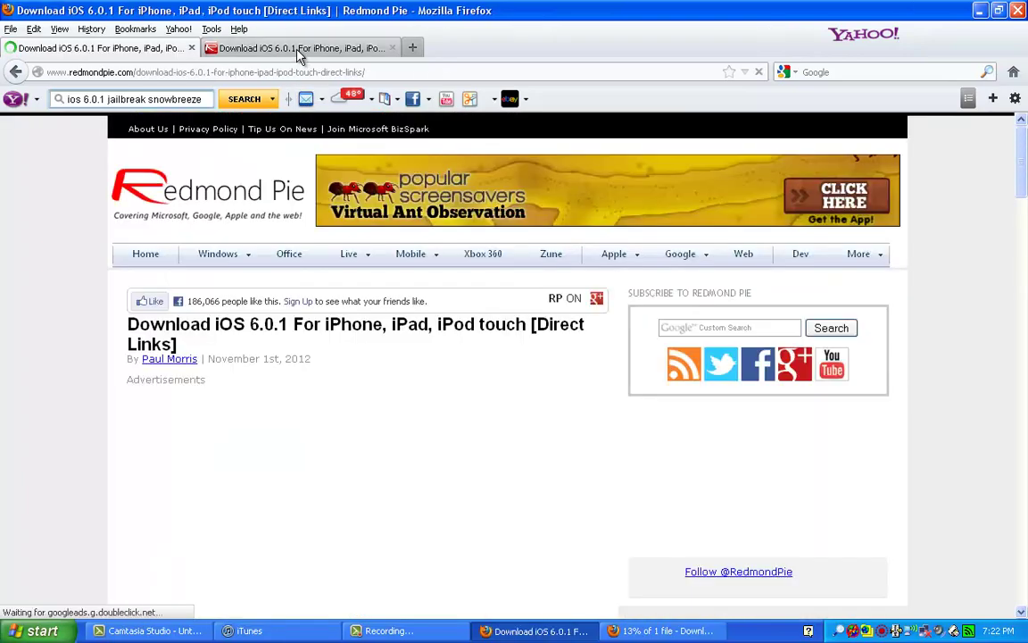
From the iOS 6.0.1 links page, save the iPod touch 4th-generation iPod4,1_6.0.1_10A523_Restore.ipsw.
{"action": "left_click", "coordinate": [298, 51]}
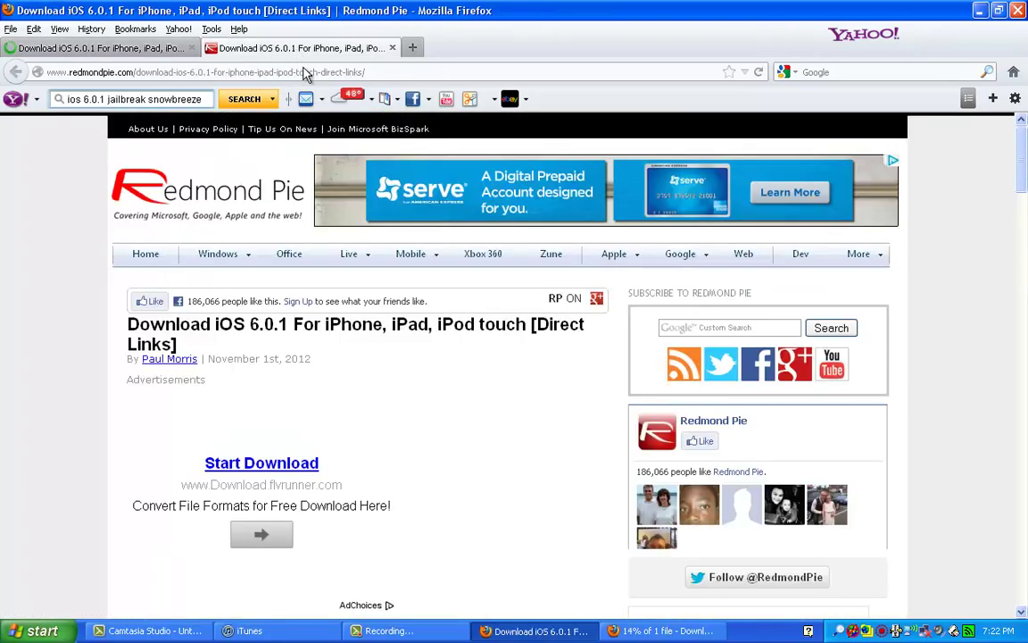
{"action": "scroll", "coordinate": [161, 366], "scroll_direction": "down", "scroll_amount": 15}
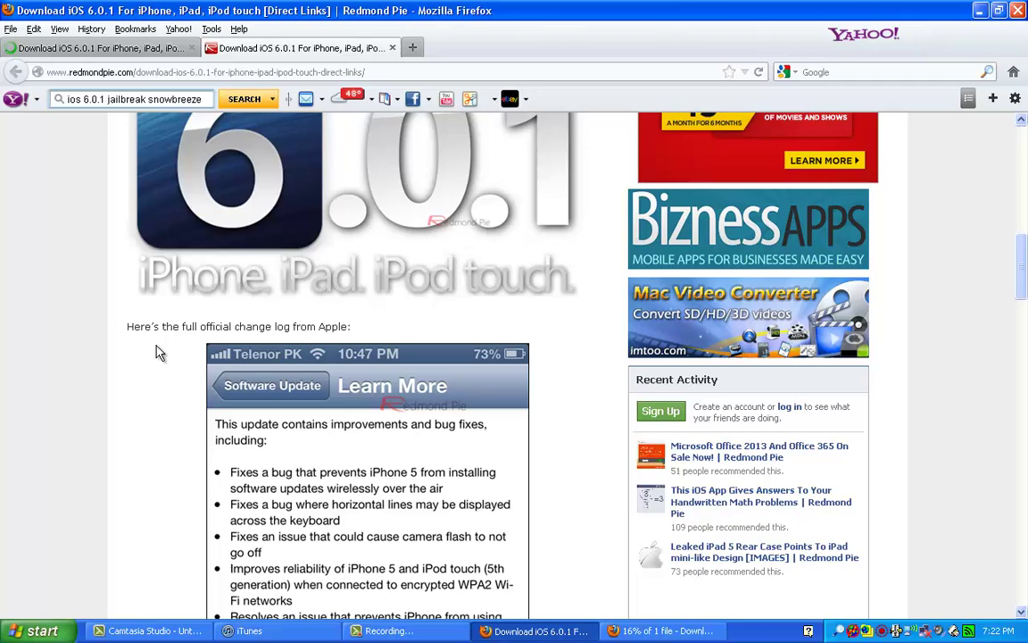
{"action": "scroll", "coordinate": [156, 352], "scroll_direction": "down", "scroll_amount": 20}
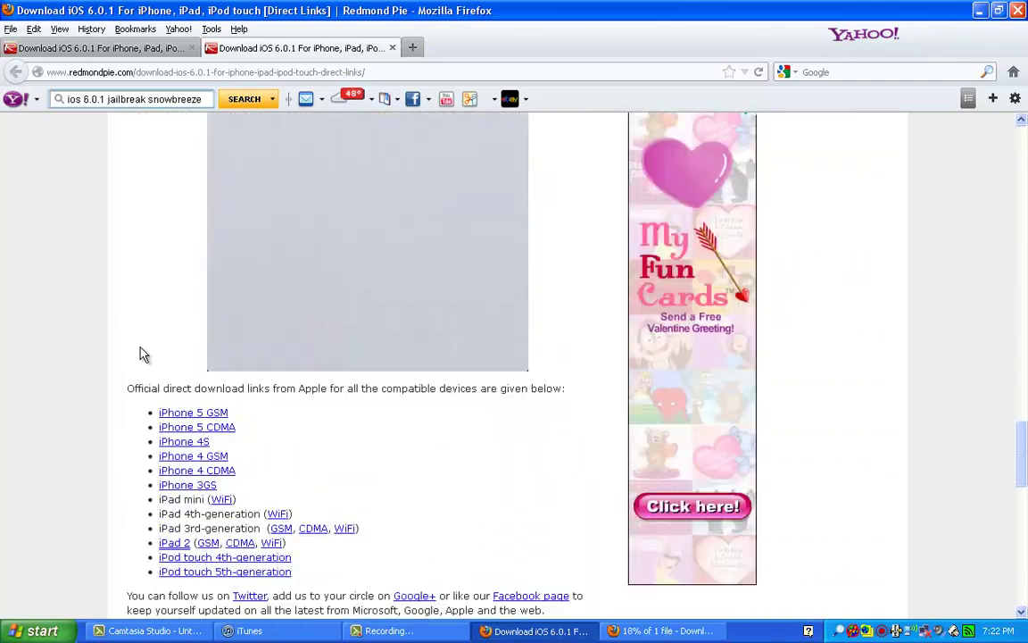
{"action": "scroll", "coordinate": [143, 352], "scroll_direction": "down", "scroll_amount": 6}
{"action": "scroll", "coordinate": [304, 344], "scroll_direction": "up", "scroll_amount": 2}
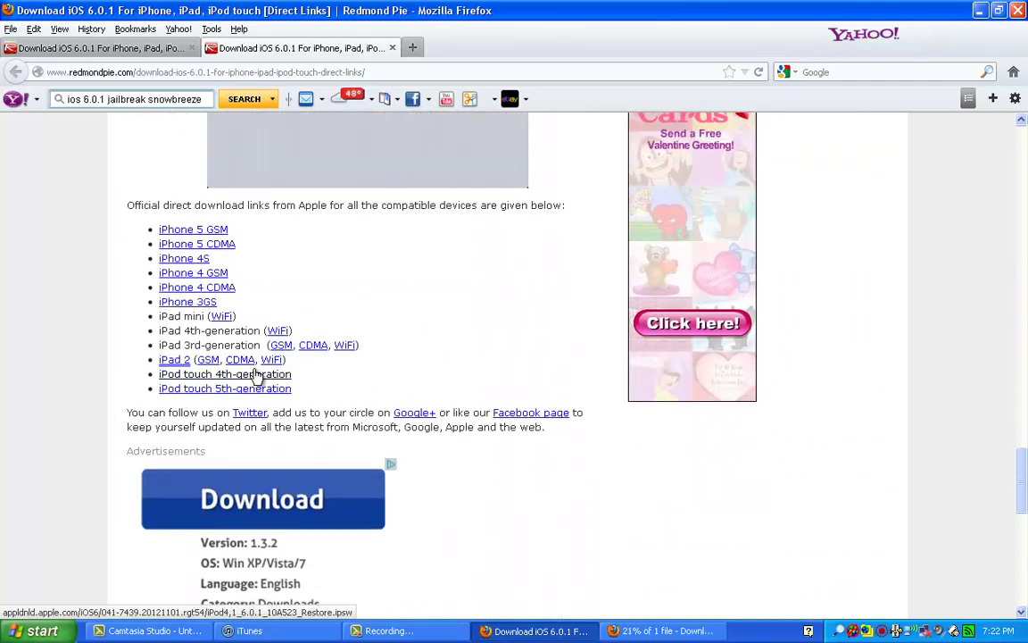
{"action": "left_click", "coordinate": [250, 377]}
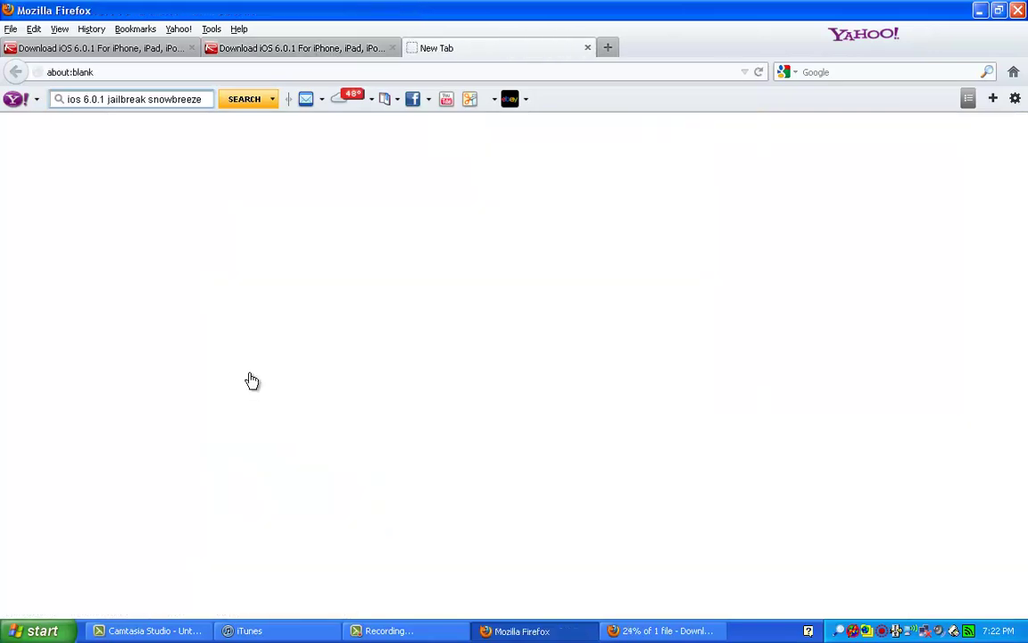
{"action": "left_click", "coordinate": [413, 328]}
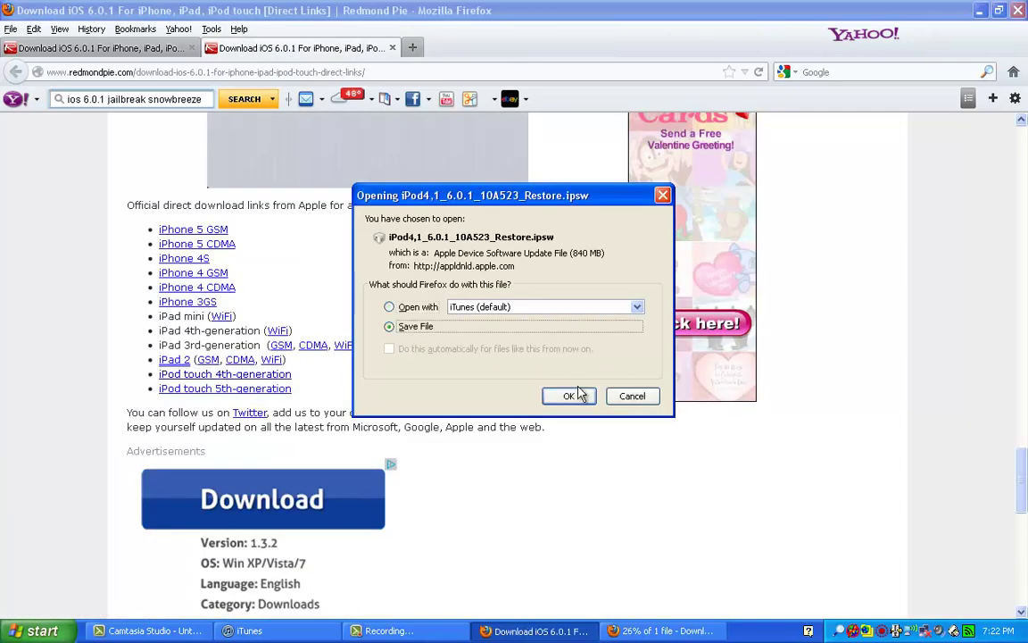
{"action": "left_click", "coordinate": [634, 395]}
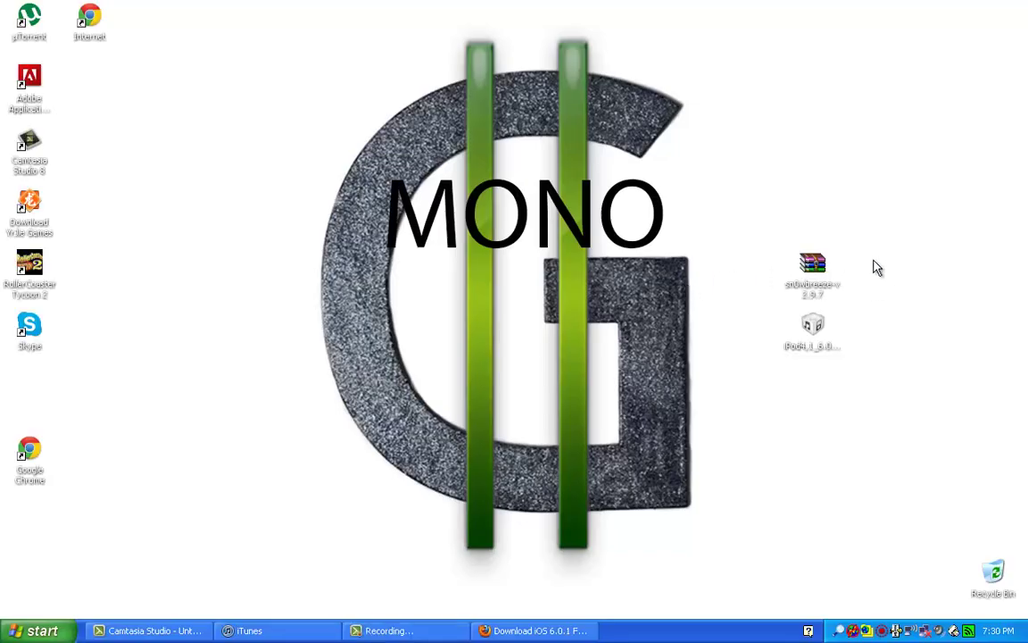
Run sn0wbreeze 2.9.7 from the downloaded zip in WinRAR, then close the archive window.
{"action": "double_click", "coordinate": [814, 267]}
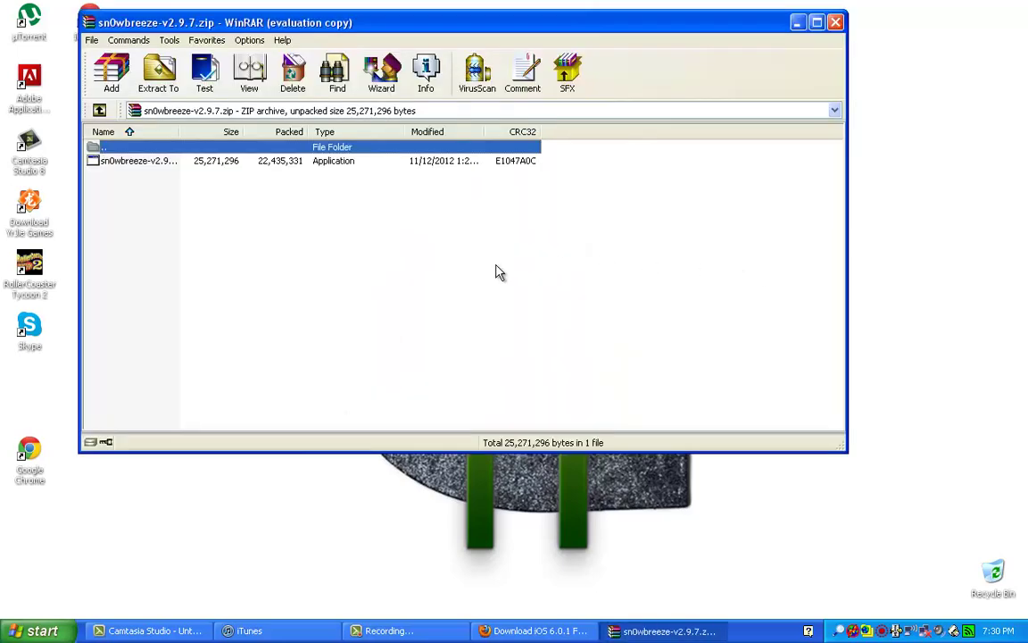
{"action": "double_click", "coordinate": [170, 161]}
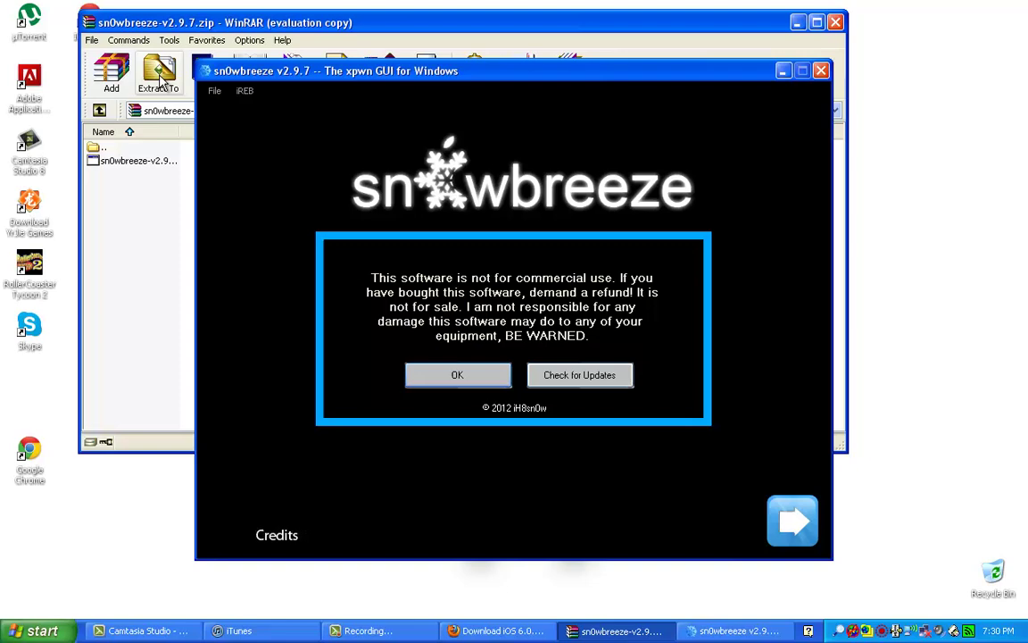
{"action": "left_click", "coordinate": [214, 25]}
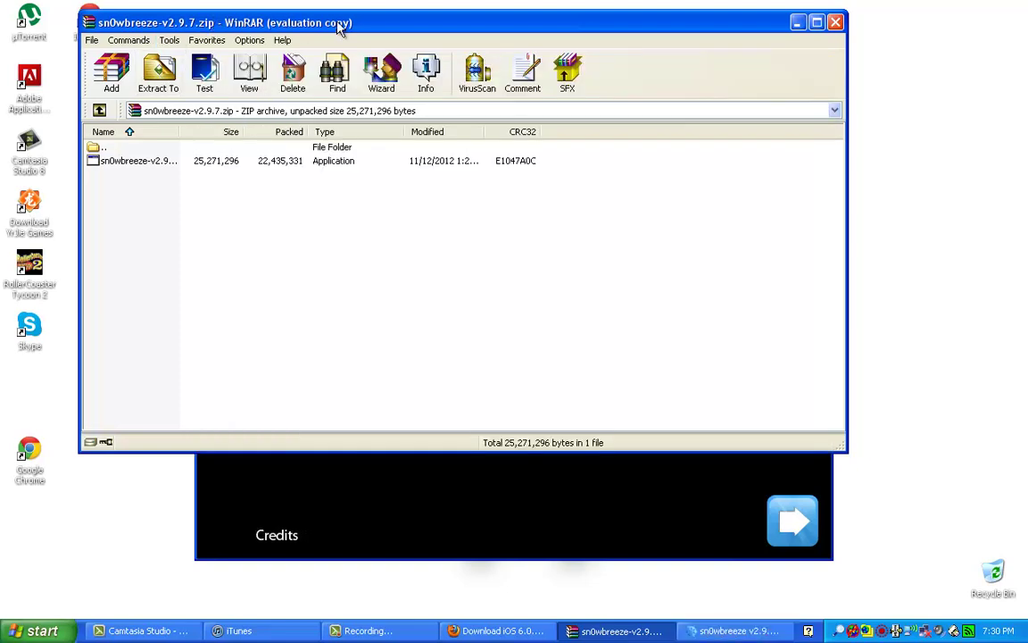
{"action": "left_click", "coordinate": [835, 22]}
Accept the disclaimer and load iPod4,1_6.0.1_10A523_Restore.ipsw from the Desktop for verification.
{"action": "left_click", "coordinate": [487, 373]}
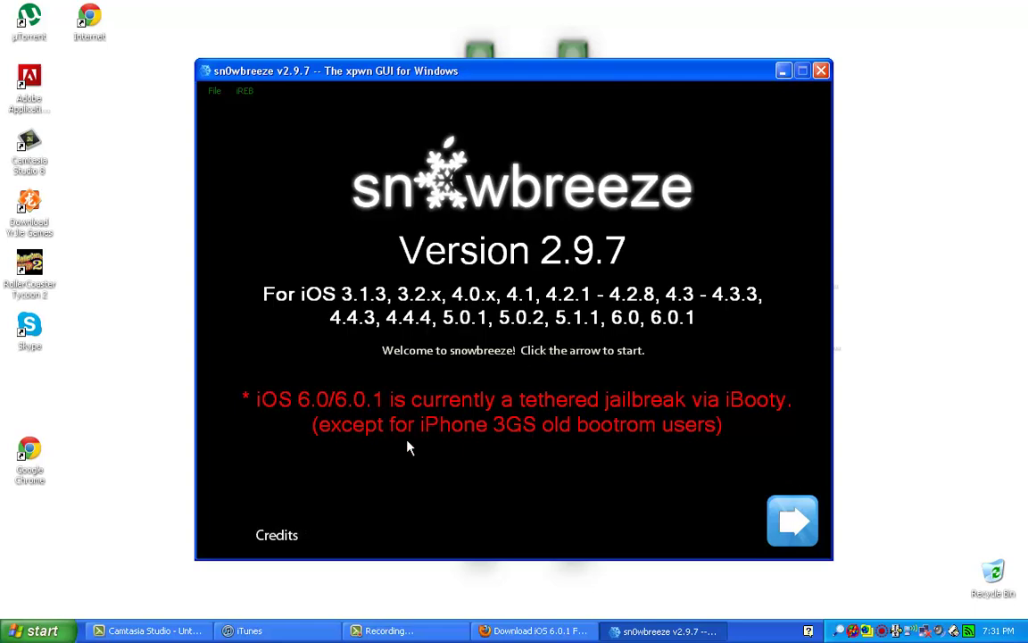
{"action": "left_click", "coordinate": [795, 522]}
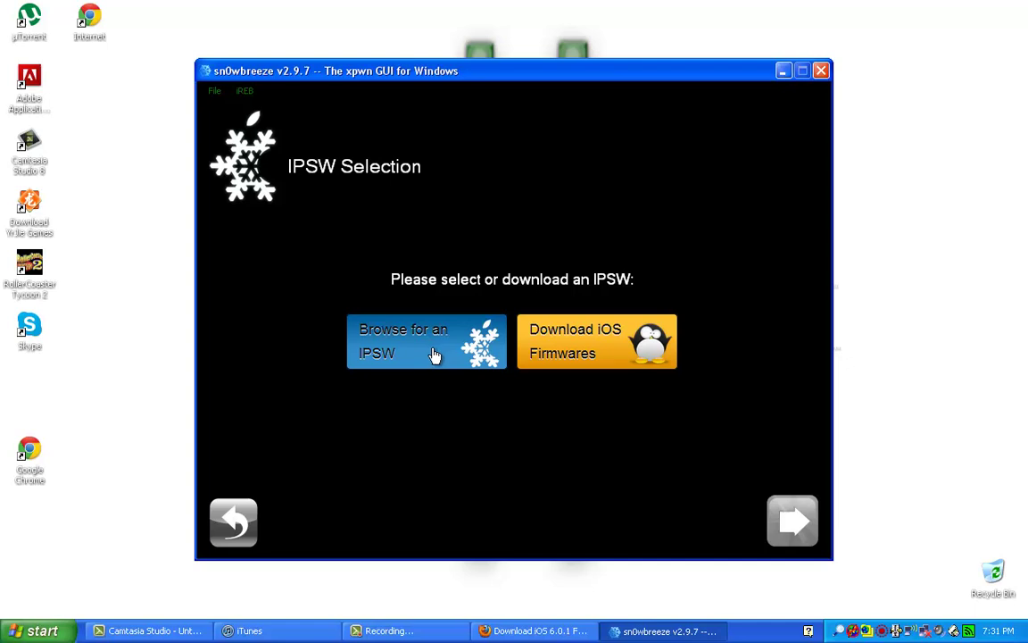
{"action": "left_click", "coordinate": [433, 354]}
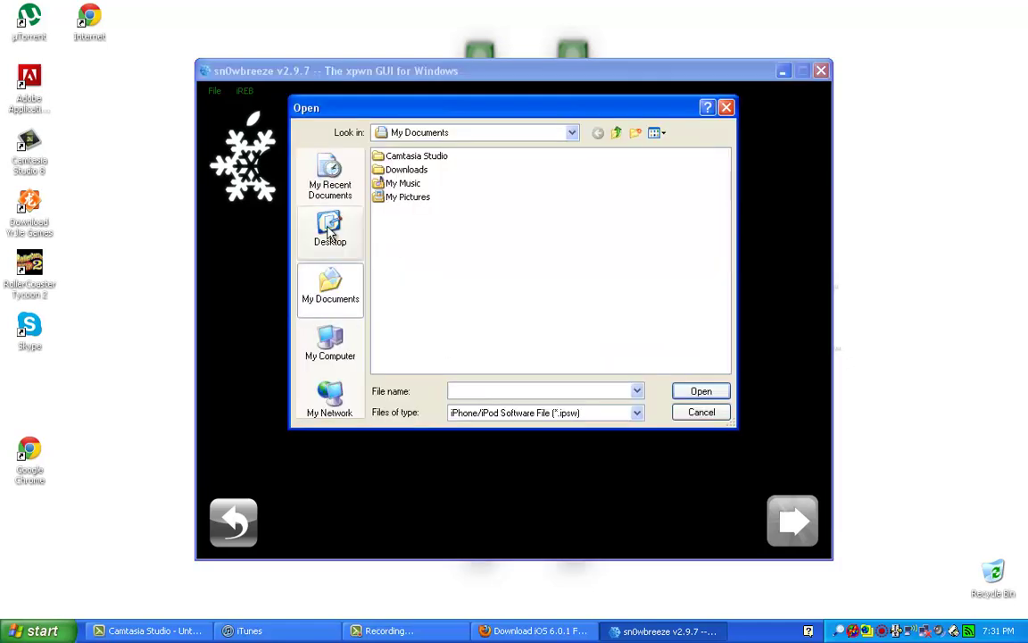
{"action": "left_click", "coordinate": [331, 243]}
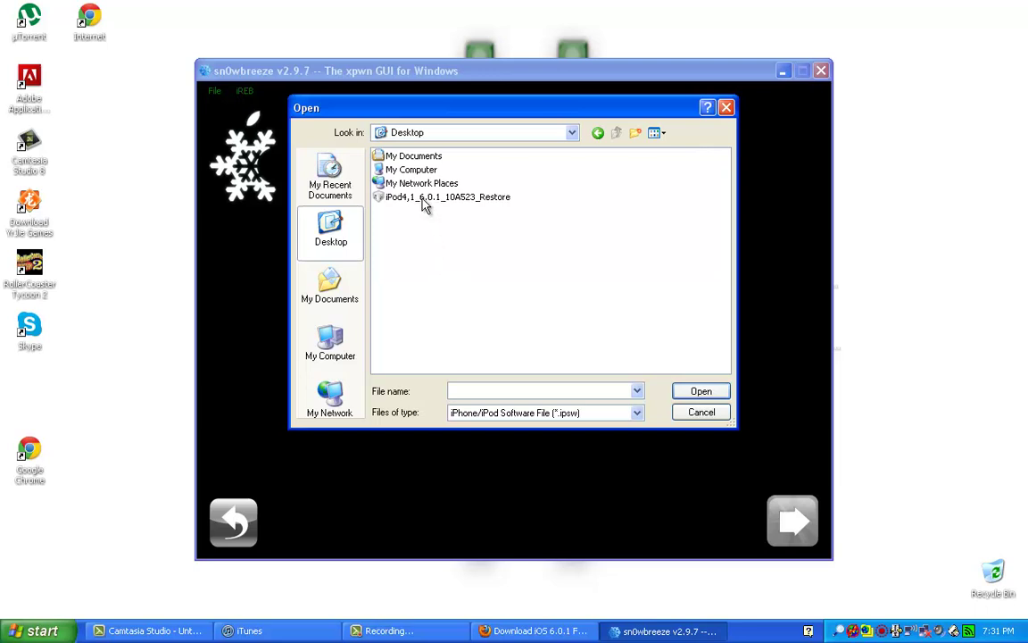
{"action": "left_click", "coordinate": [426, 198]}
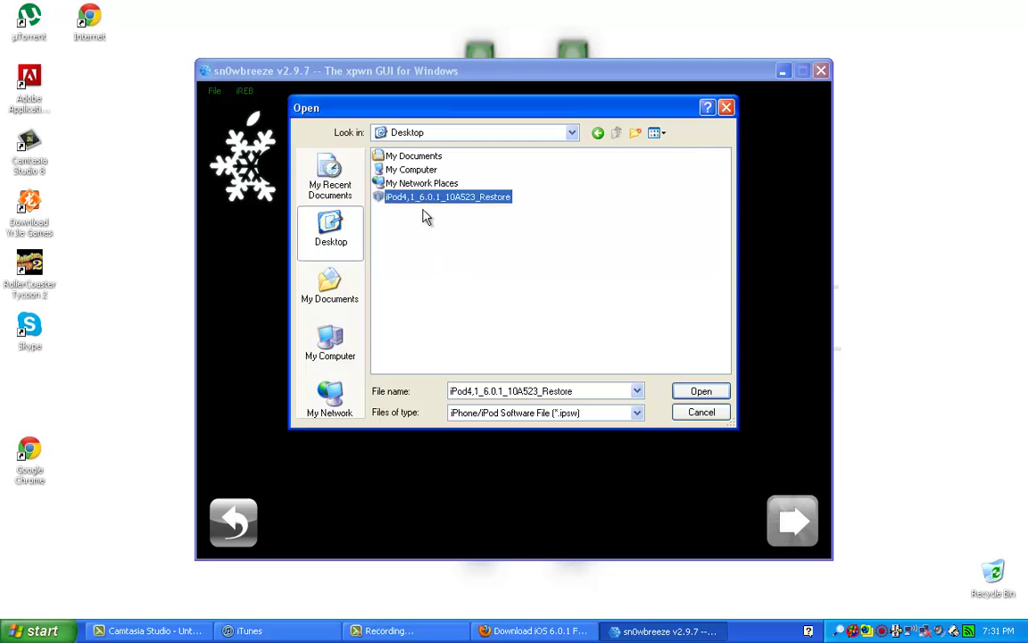
{"action": "left_click", "coordinate": [685, 395]}
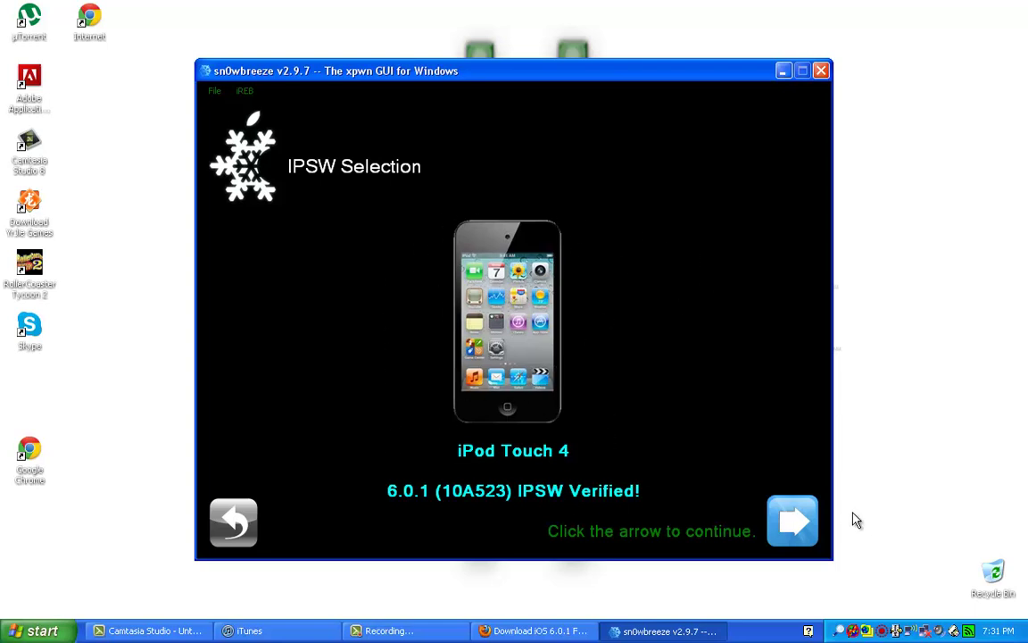
Build the custom firmware in Simple Mode, skip PacMan, and dismiss the pwned DFU notice.
{"action": "left_click", "coordinate": [791, 522]}
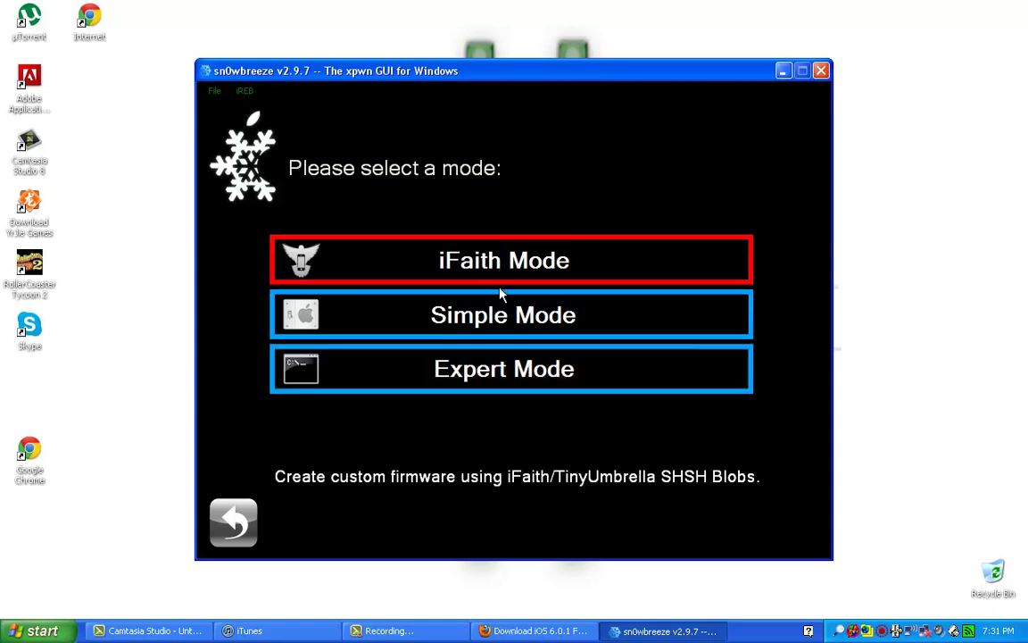
{"action": "left_click", "coordinate": [490, 328]}
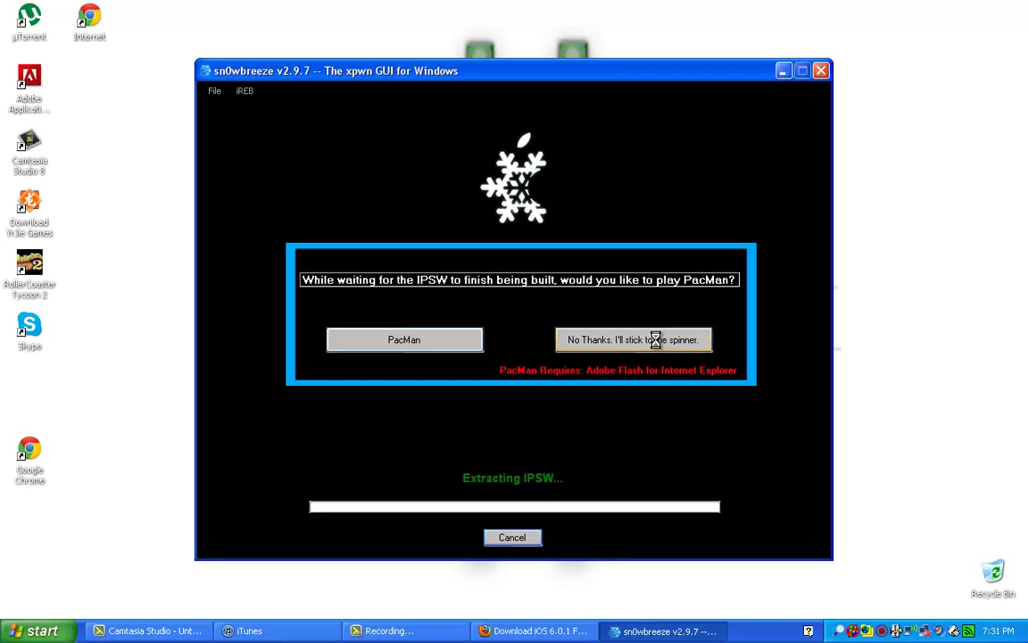
{"action": "left_click", "coordinate": [623, 340]}
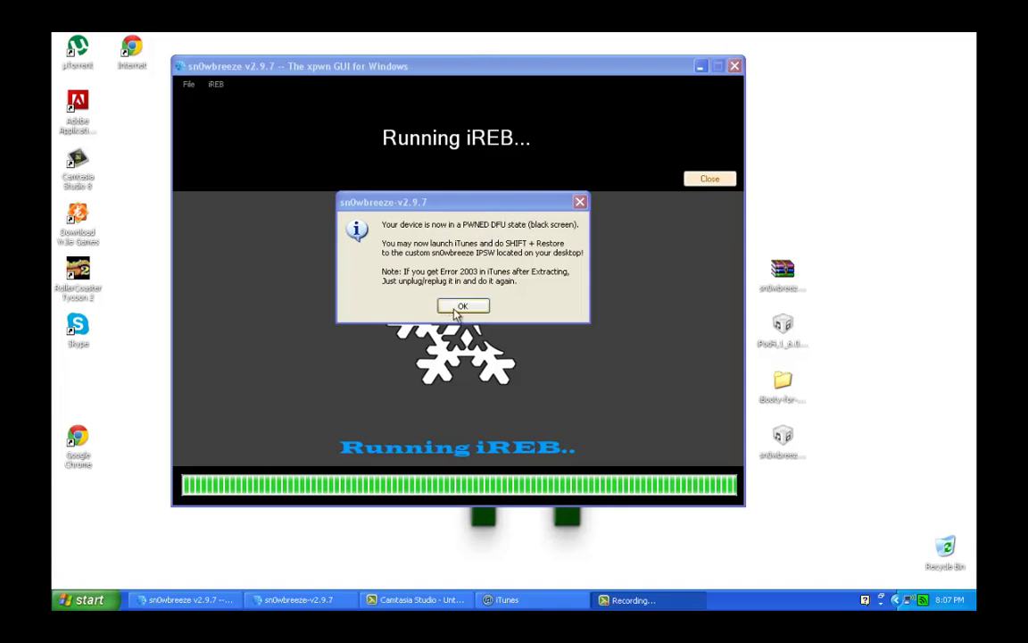
{"action": "left_click", "coordinate": [454, 307]}
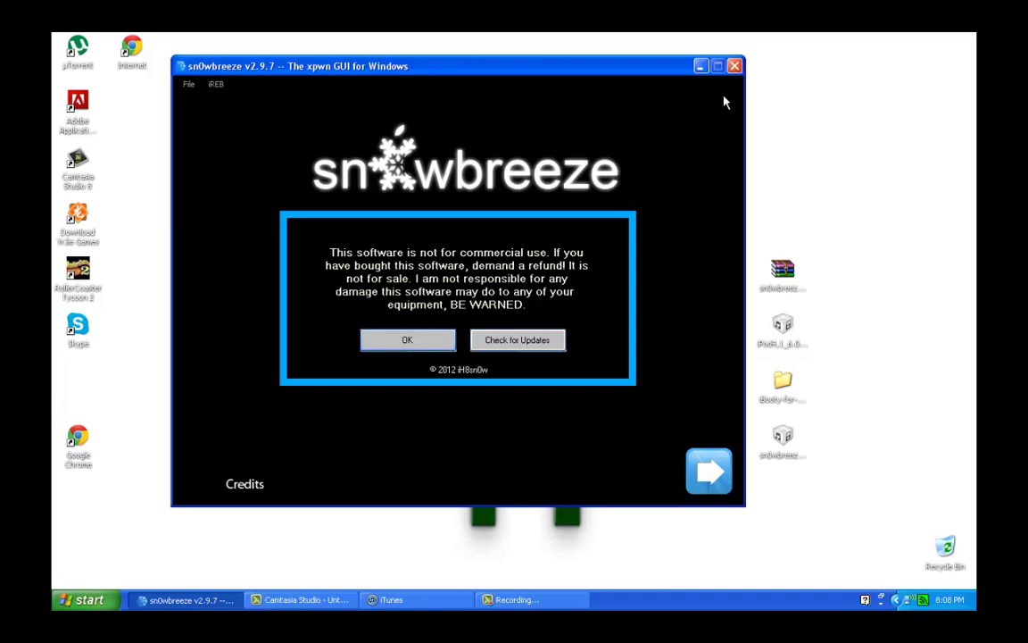
Close sn0wbreeze, pick the custom sn0wbreeze 6.0.1 IPSW for an iTunes restore, then cancel.
{"action": "left_click", "coordinate": [734, 65]}
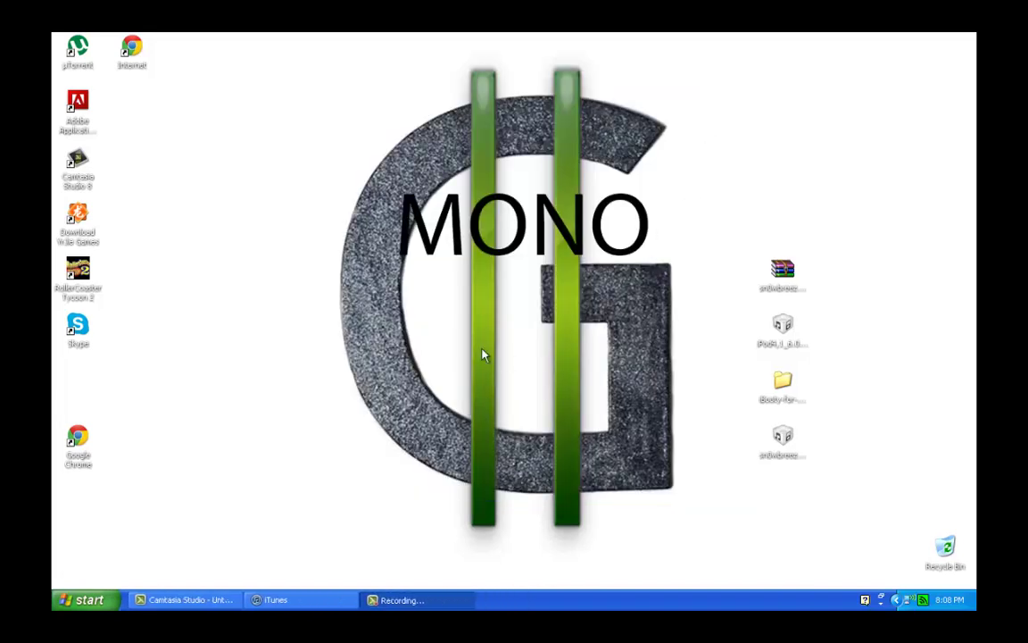
{"action": "left_click", "coordinate": [297, 599]}
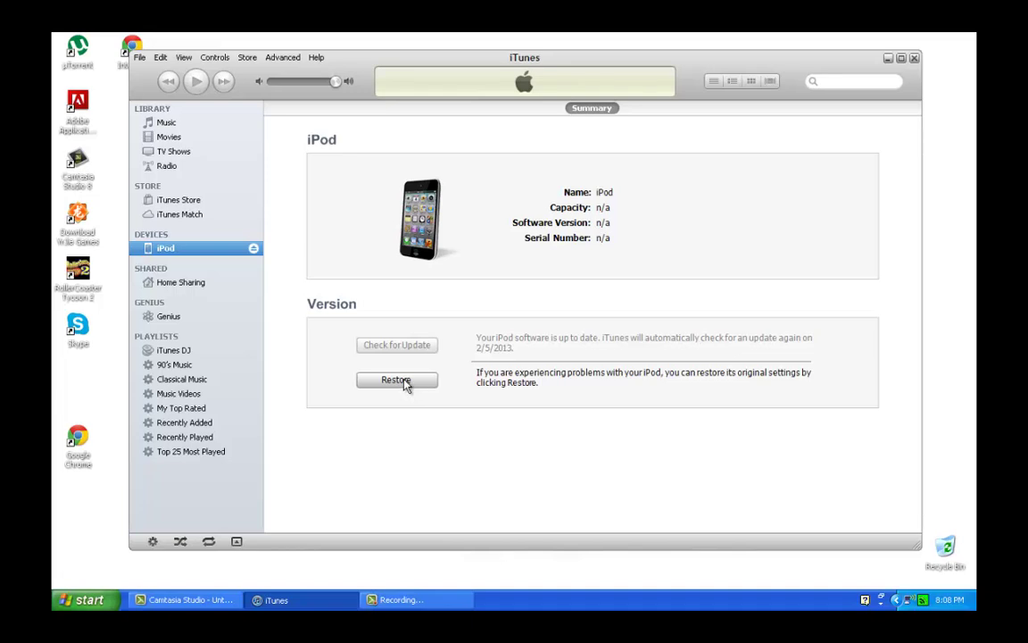
{"action": "left_click", "coordinate": [397, 380], "text": "shift"}
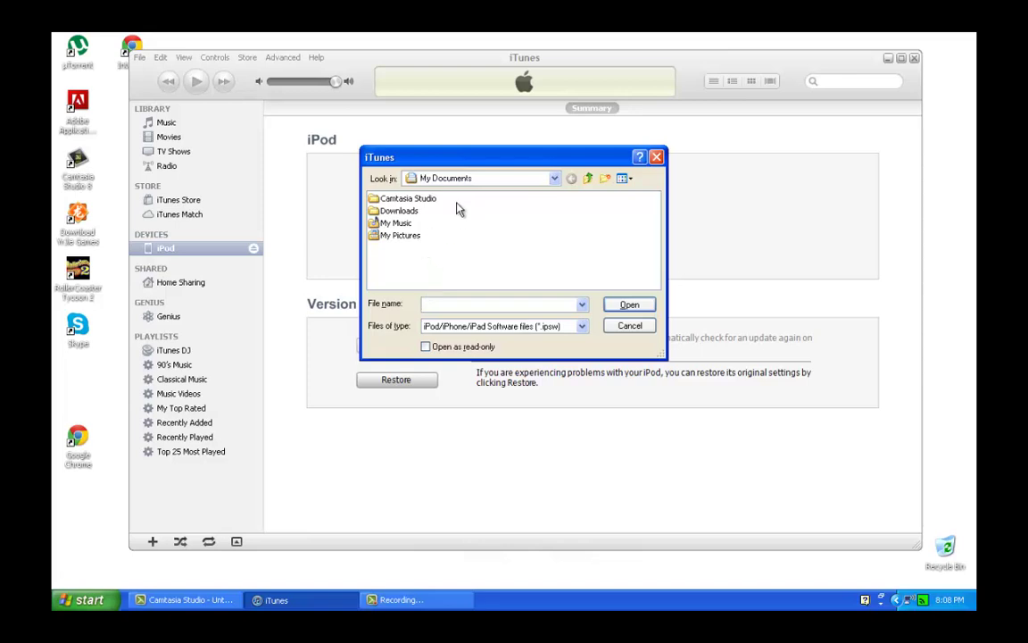
{"action": "left_click", "coordinate": [554, 179]}
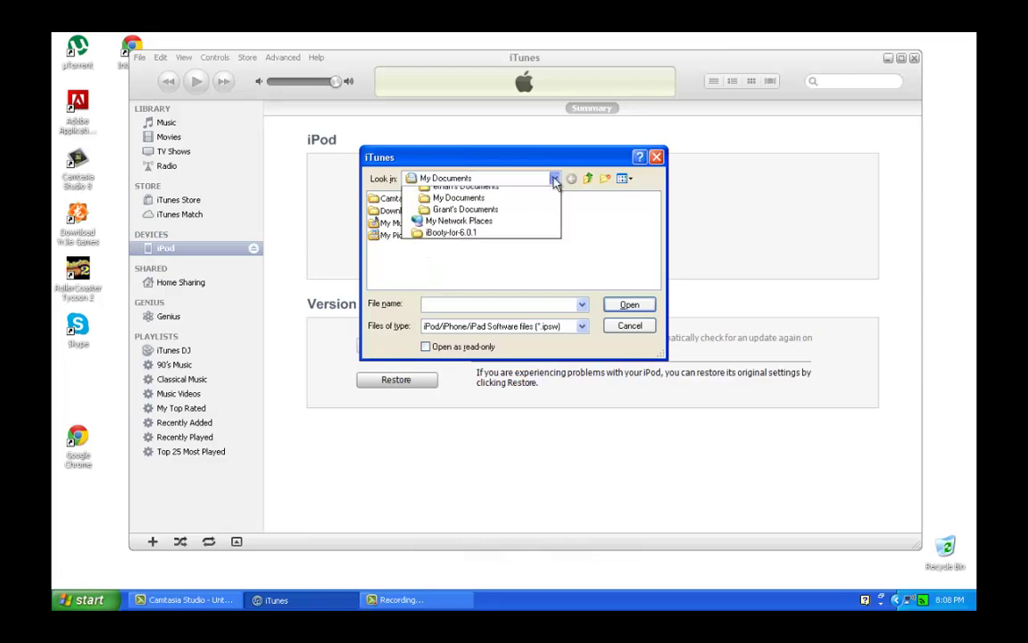
{"action": "left_click", "coordinate": [489, 205]}
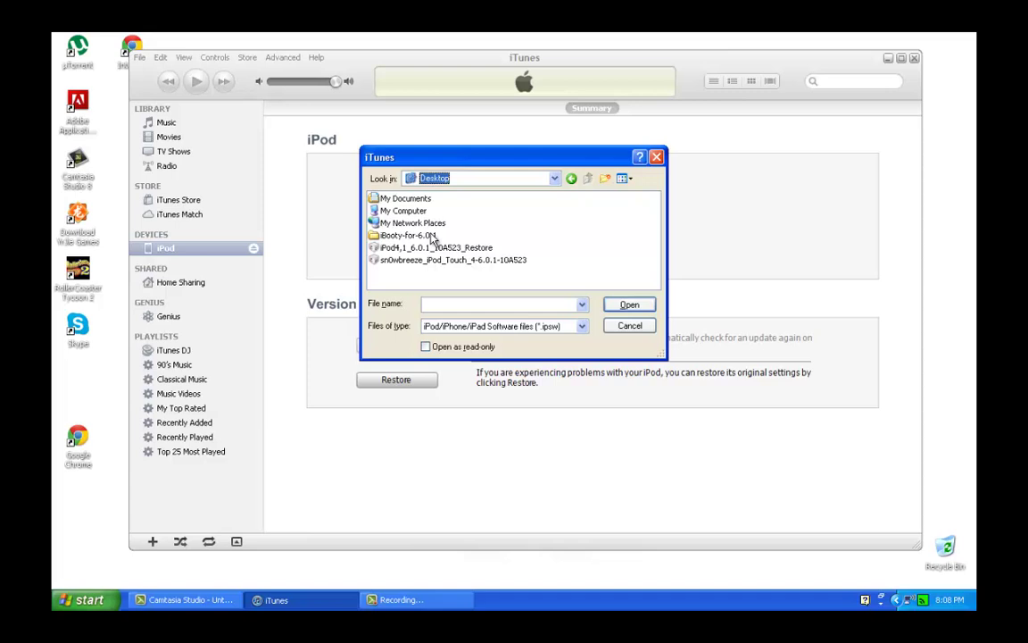
{"action": "left_click", "coordinate": [379, 260]}
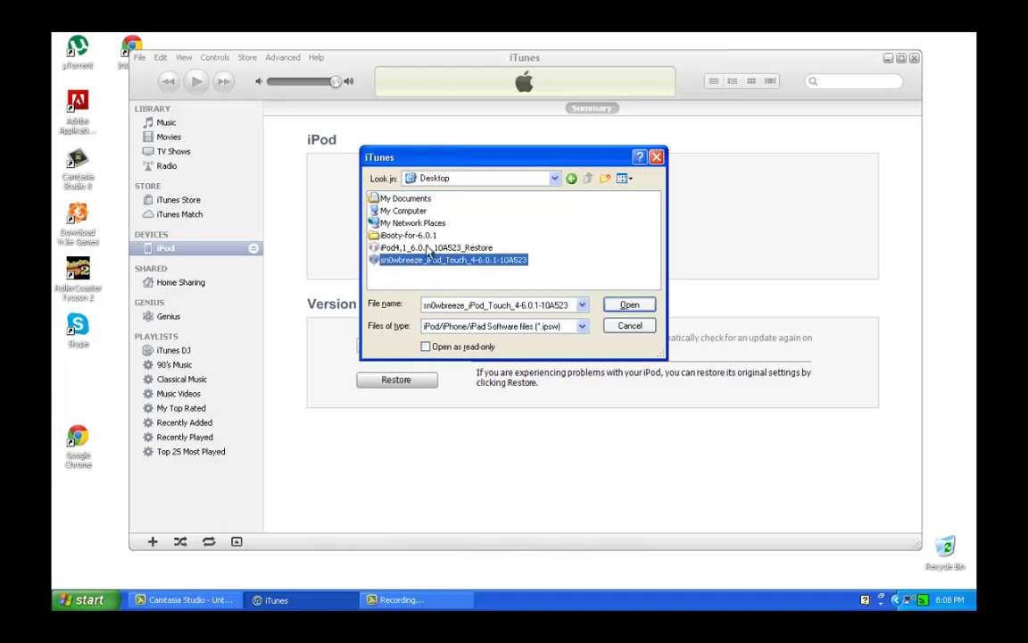
{"action": "left_click", "coordinate": [630, 306]}
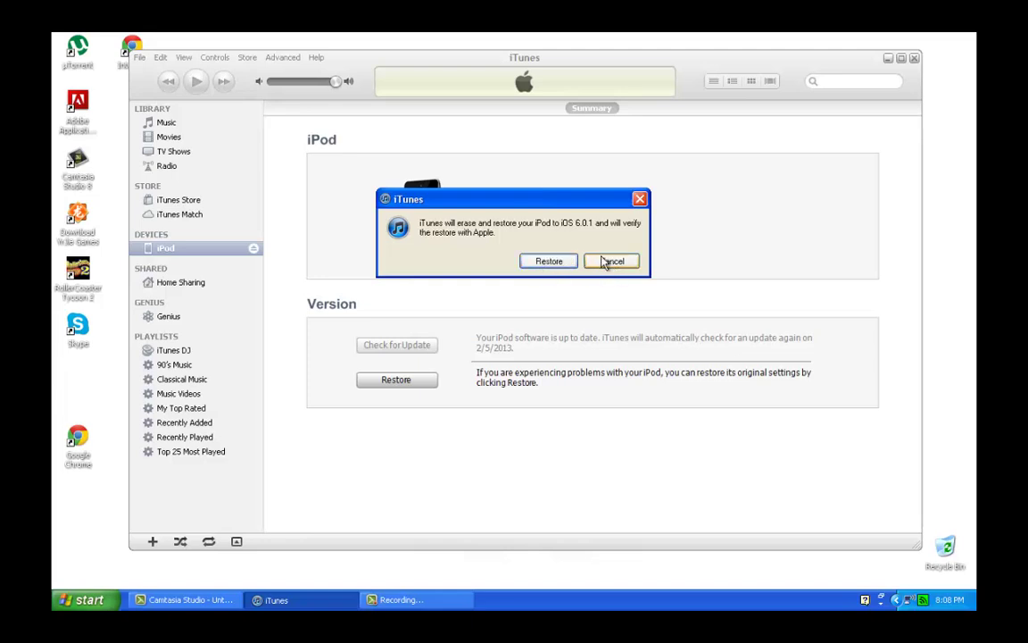
{"action": "left_click", "coordinate": [606, 265]}
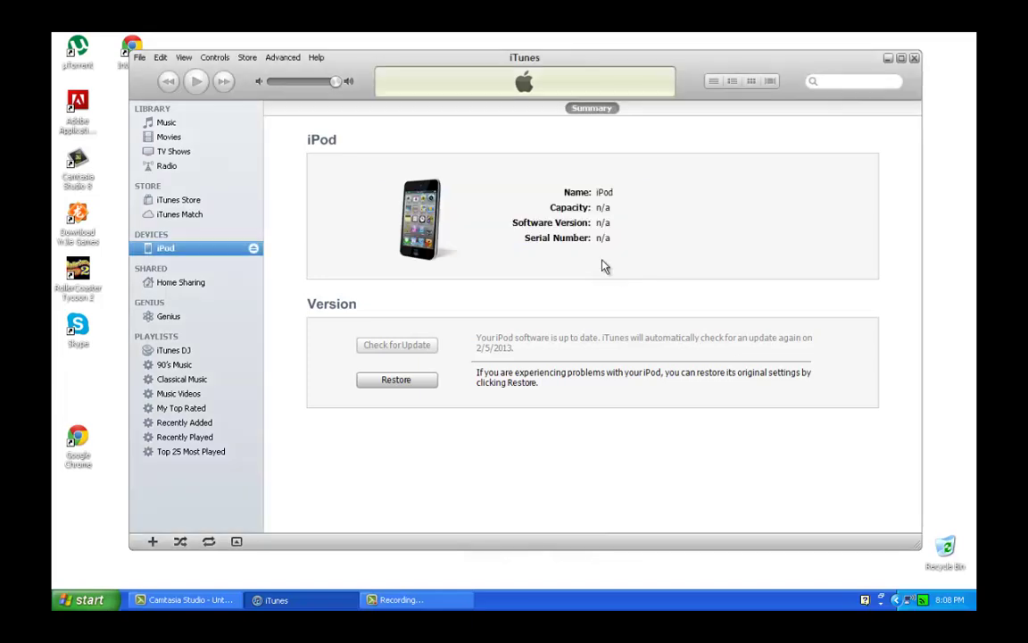
Close iTunes, launch iBooty from the iBooty-for-6.0.1 folder, and select iPod Touch 4.
{"action": "left_click", "coordinate": [914, 57]}
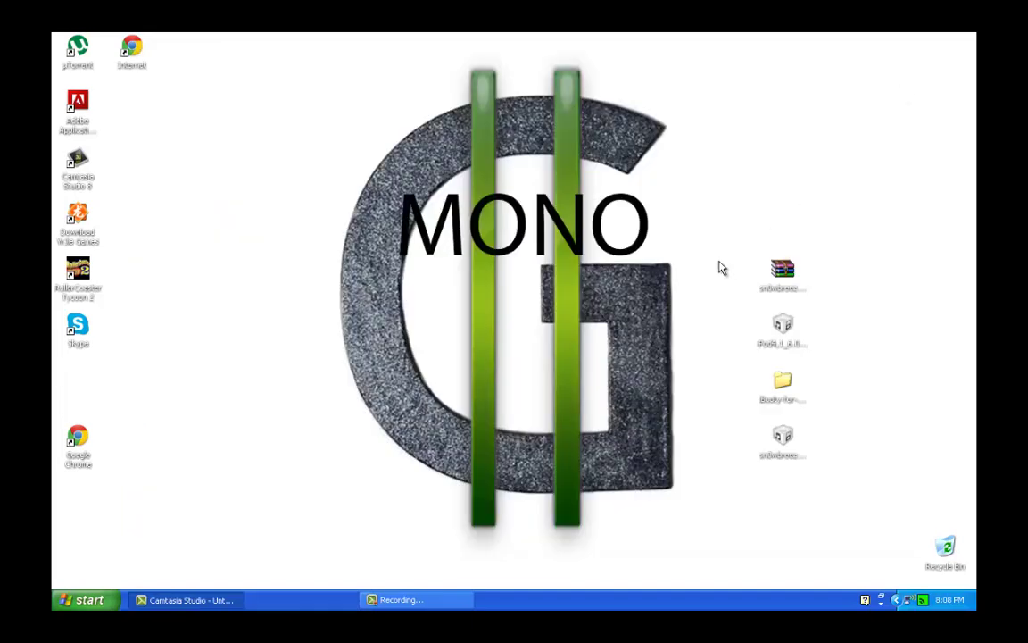
{"action": "double_click", "coordinate": [786, 387]}
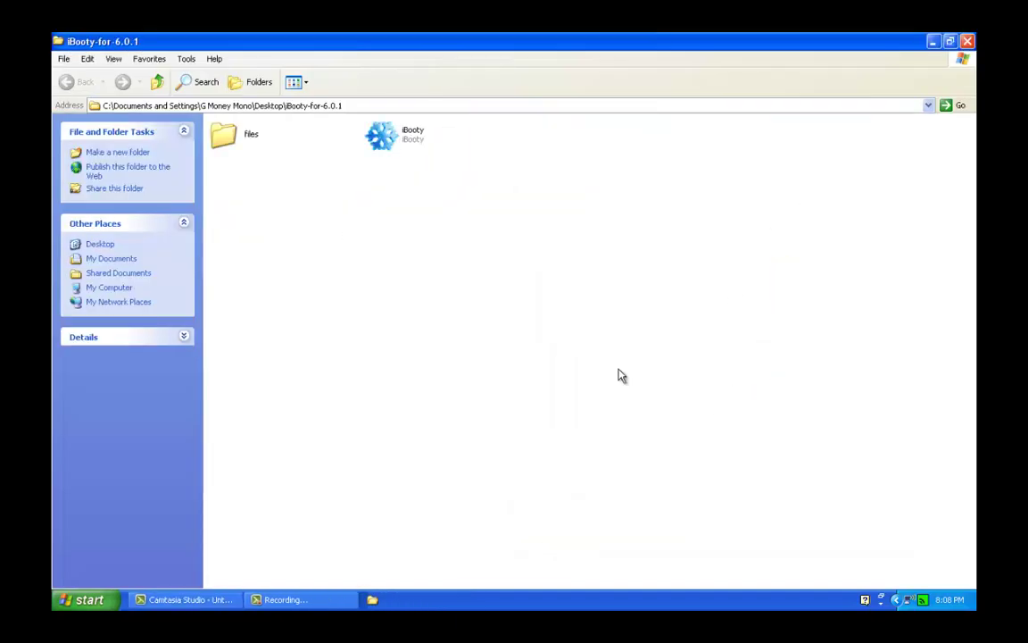
{"action": "left_click", "coordinate": [410, 147]}
{"action": "left_click", "coordinate": [404, 254]}
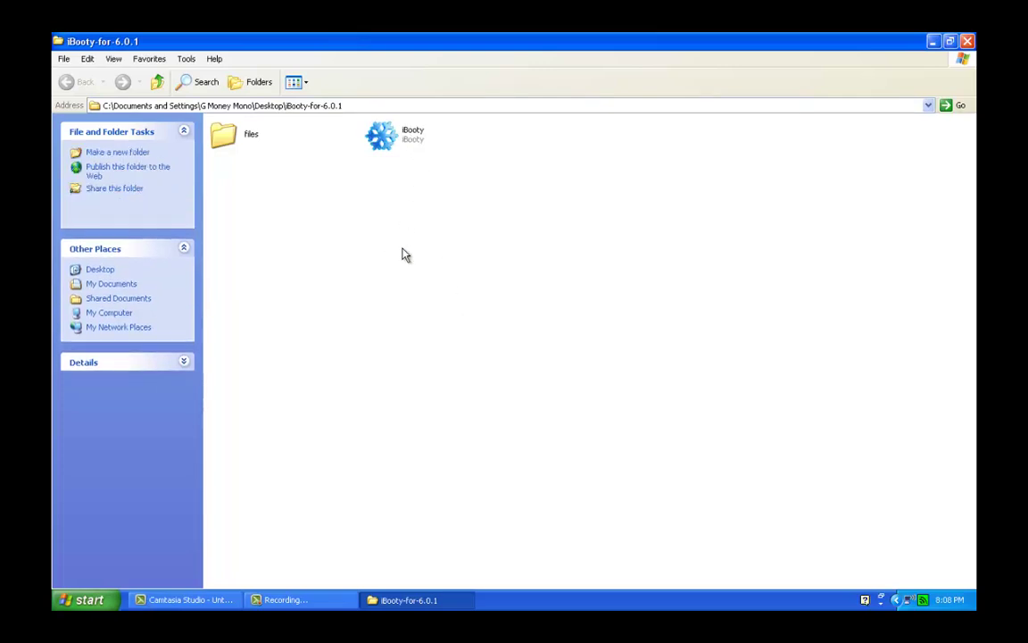
{"action": "left_click", "coordinate": [968, 42]}
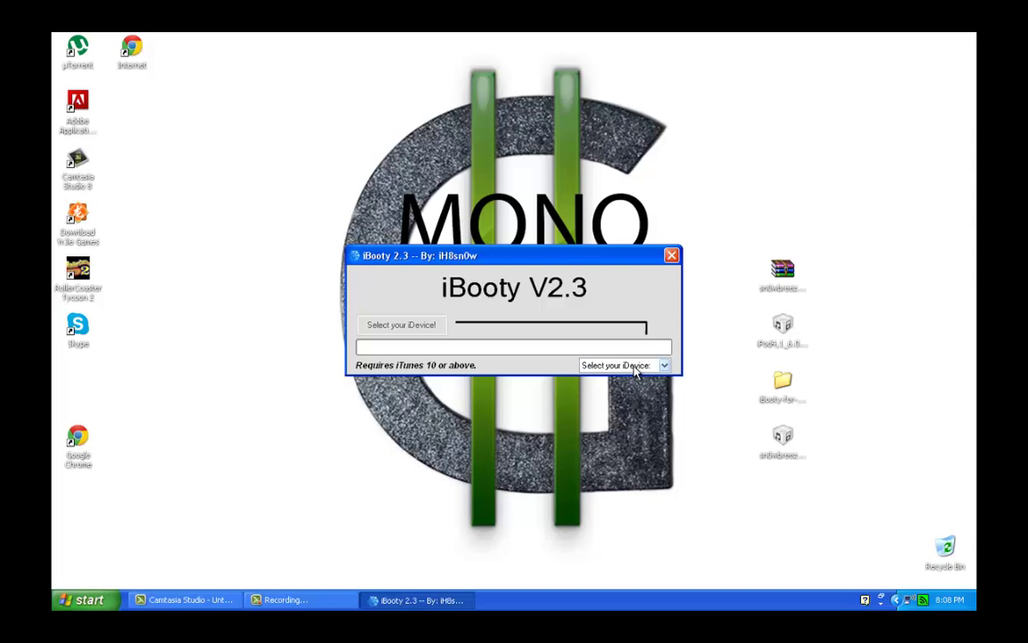
{"action": "left_click", "coordinate": [625, 365]}
{"action": "left_click", "coordinate": [629, 389]}
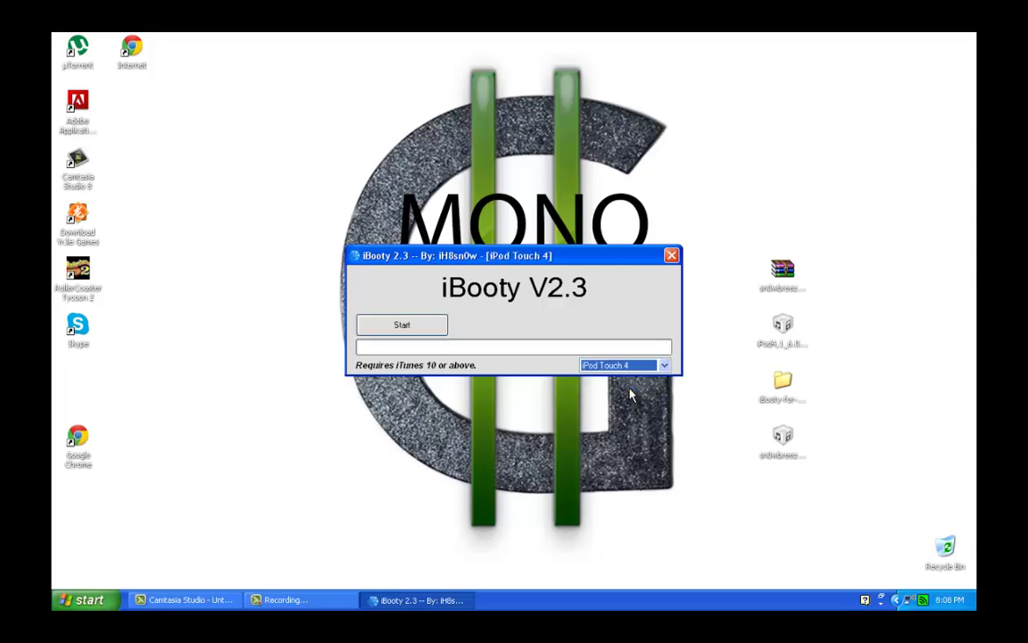
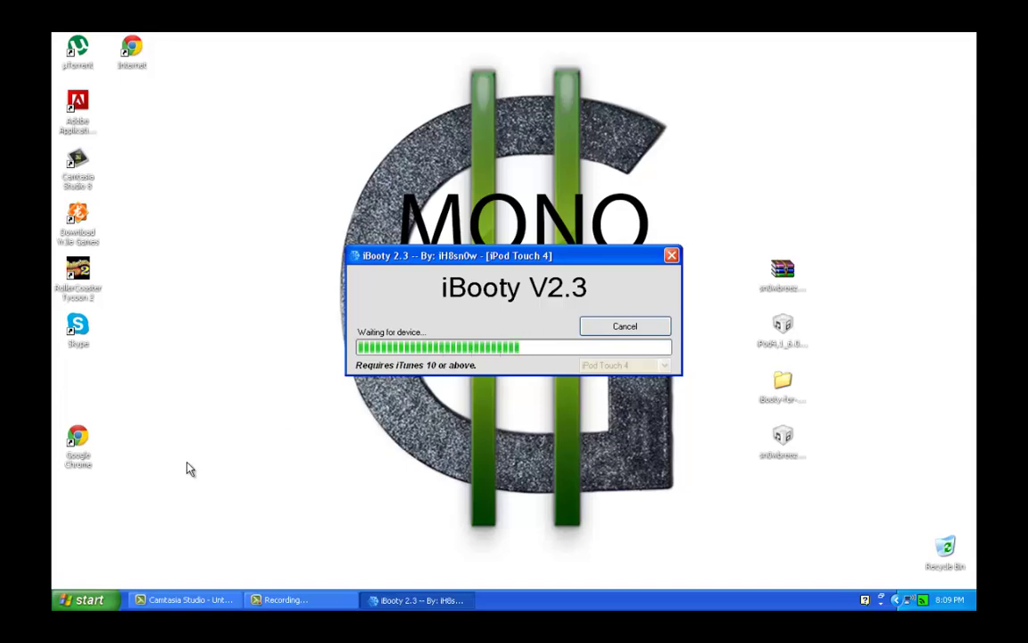
Nudge the iBooty window slightly up and left, then reopen the Start menu at Control Panel.
{"action": "key", "text": "super"}
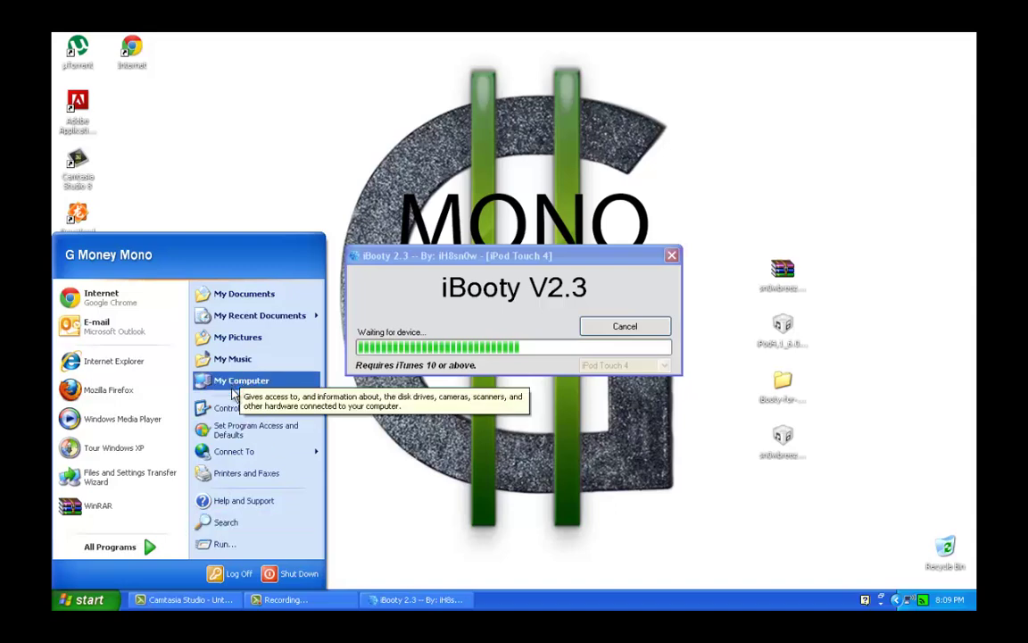
{"action": "left_click", "coordinate": [440, 300]}
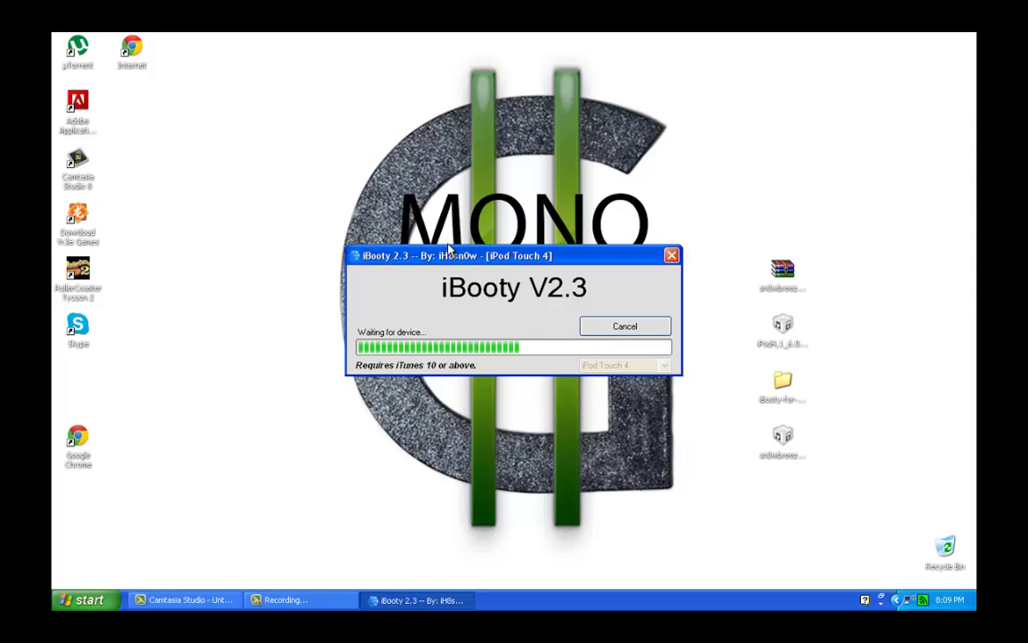
{"action": "left_click_drag", "start_coordinate": [449, 249], "coordinate": [403, 252]}
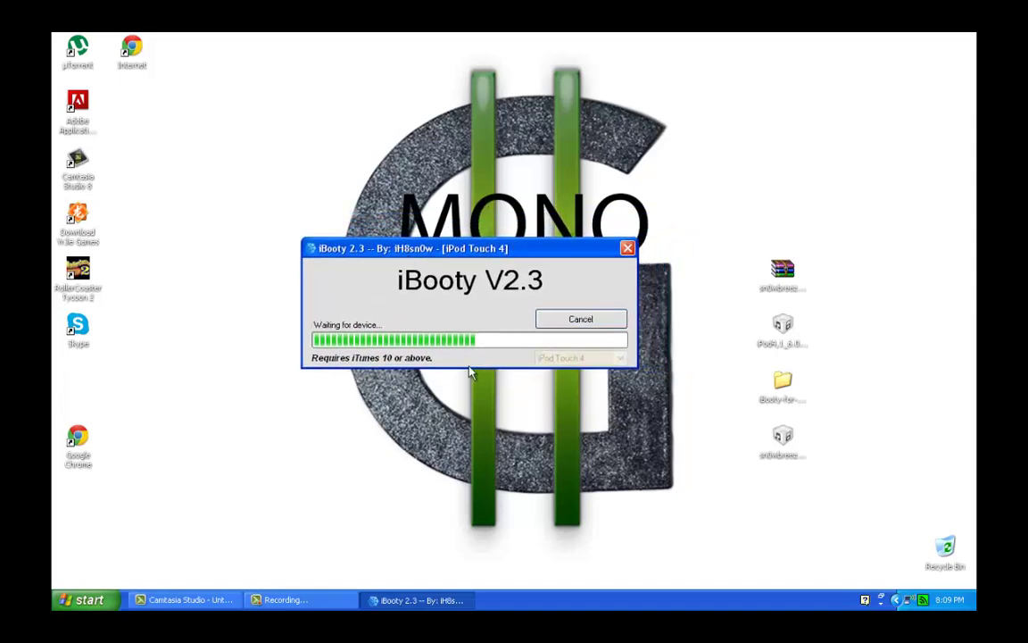
{"action": "left_click", "coordinate": [85, 599]}
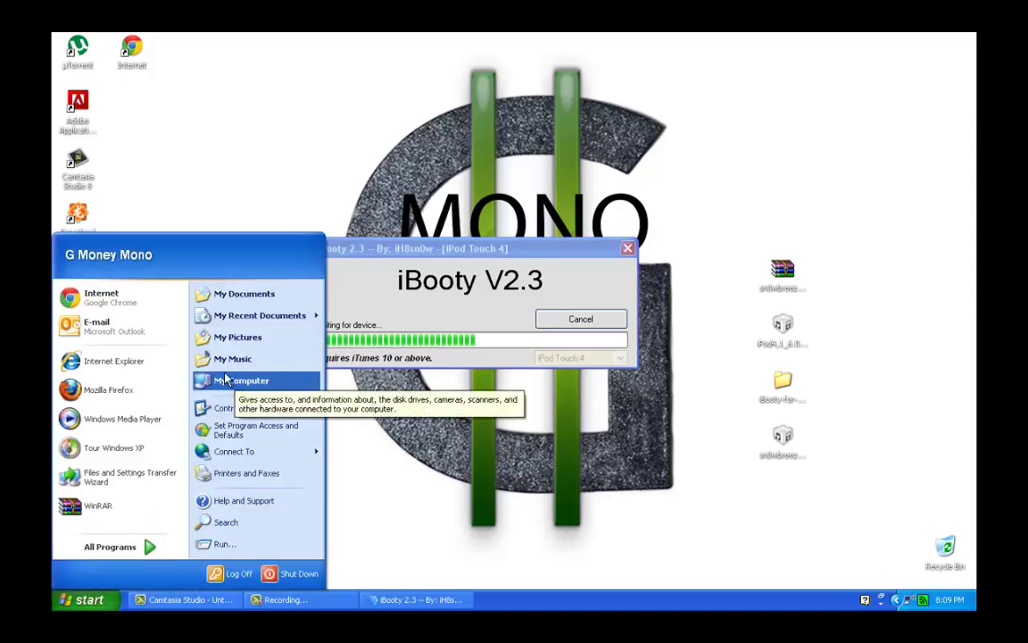
{"action": "left_click_drag", "start_coordinate": [230, 381], "coordinate": [241, 416]}
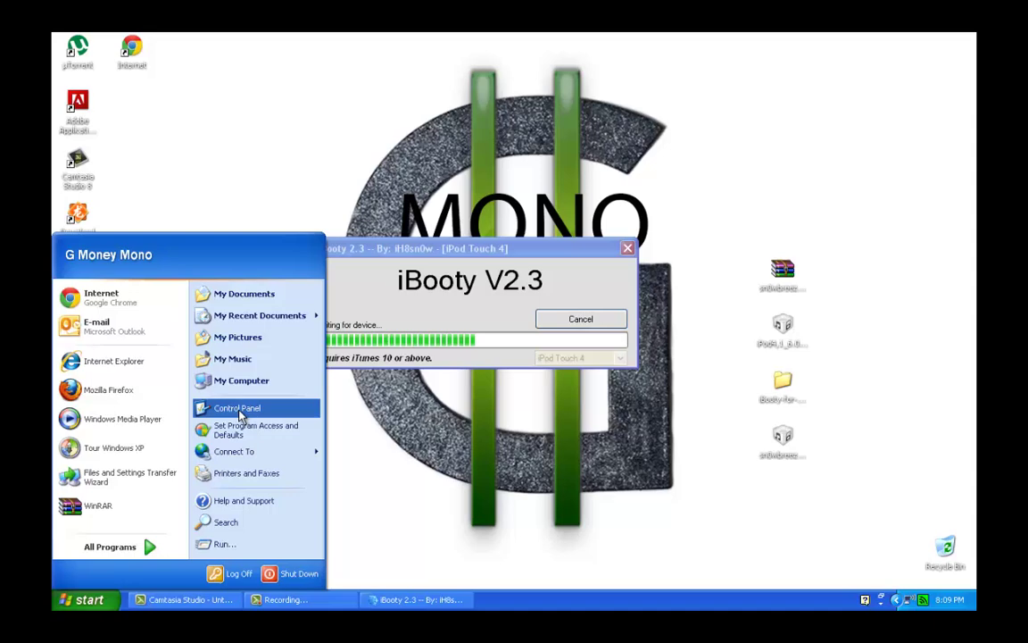
Open Services from Control Panel's Administrative Tools and bring up the Apple Mobile Device service's actions.
{"action": "left_click", "coordinate": [240, 410]}
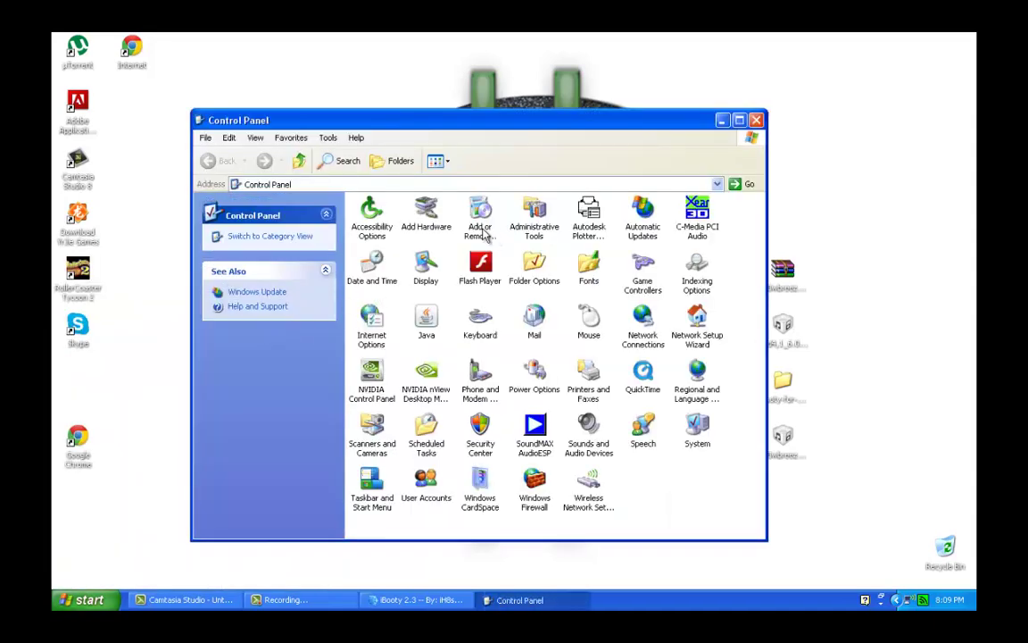
{"action": "double_click", "coordinate": [535, 231]}
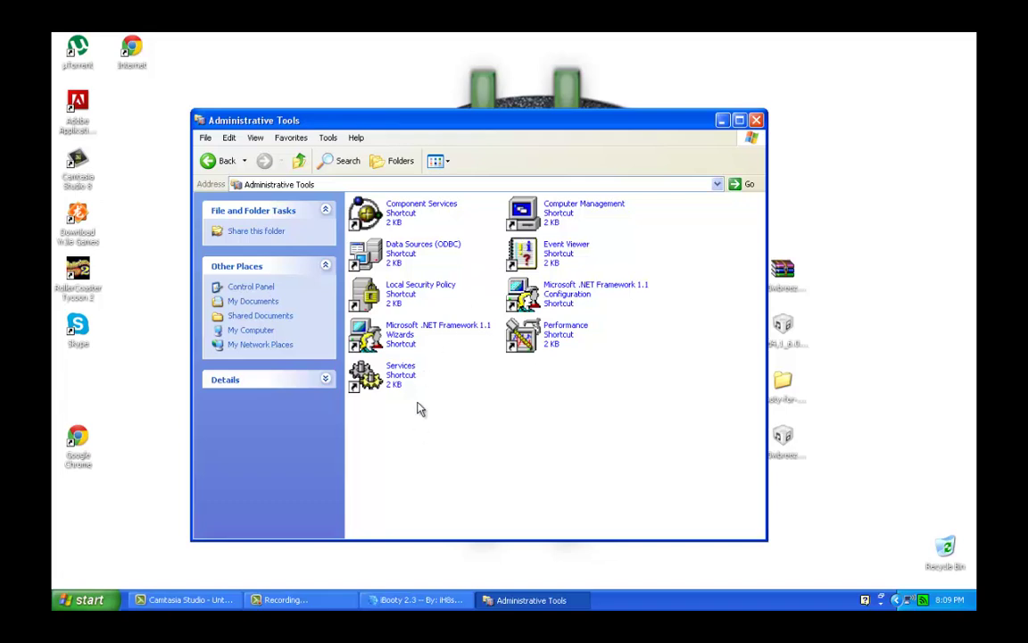
{"action": "left_click", "coordinate": [399, 375]}
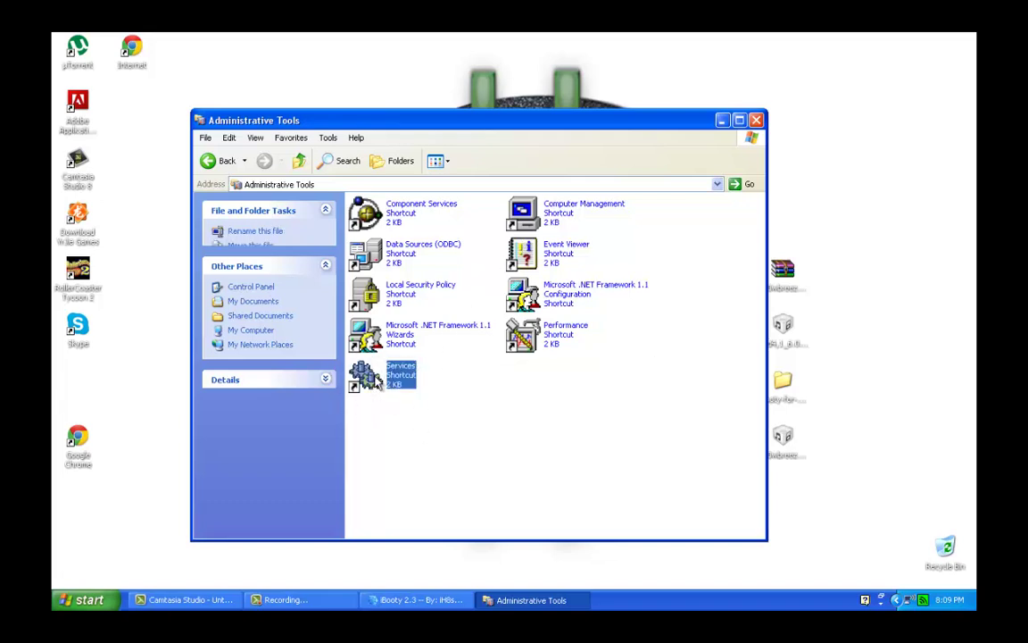
{"action": "left_click", "coordinate": [401, 426]}
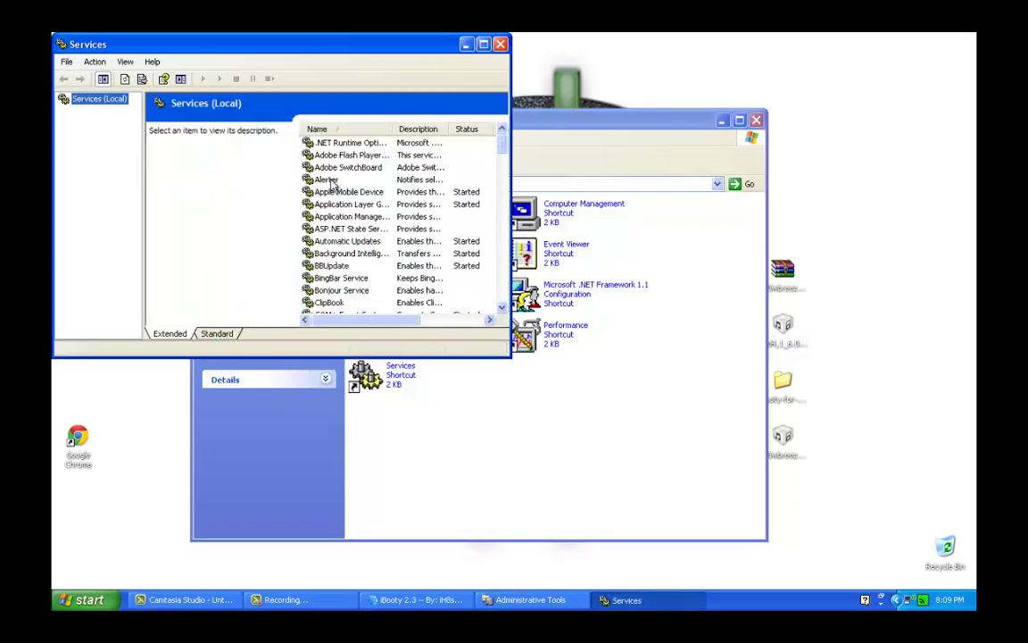
{"action": "left_click", "coordinate": [338, 193]}
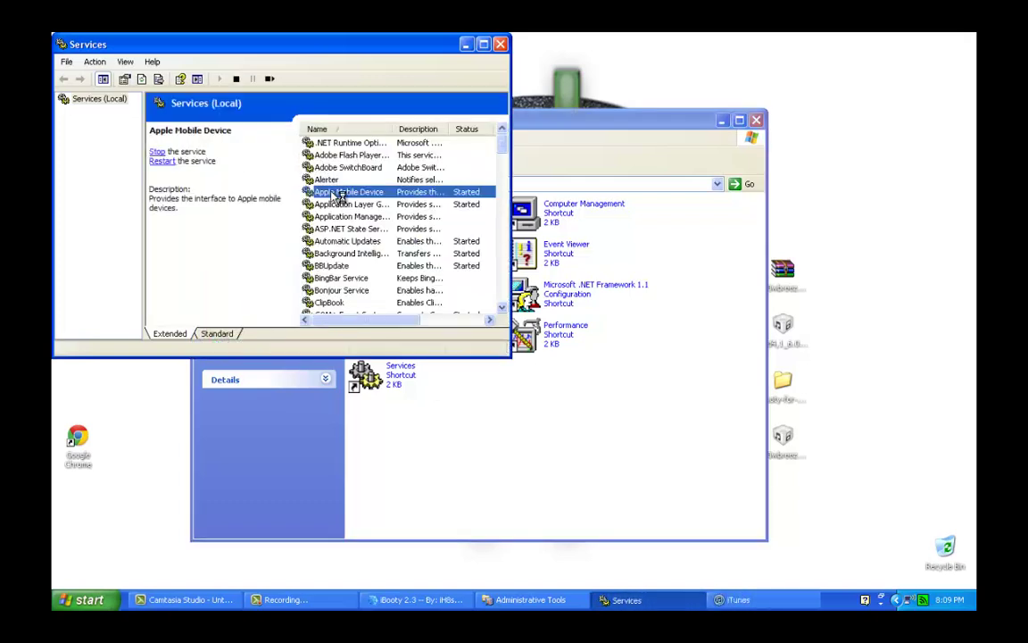
{"action": "right_click", "coordinate": [333, 196]}
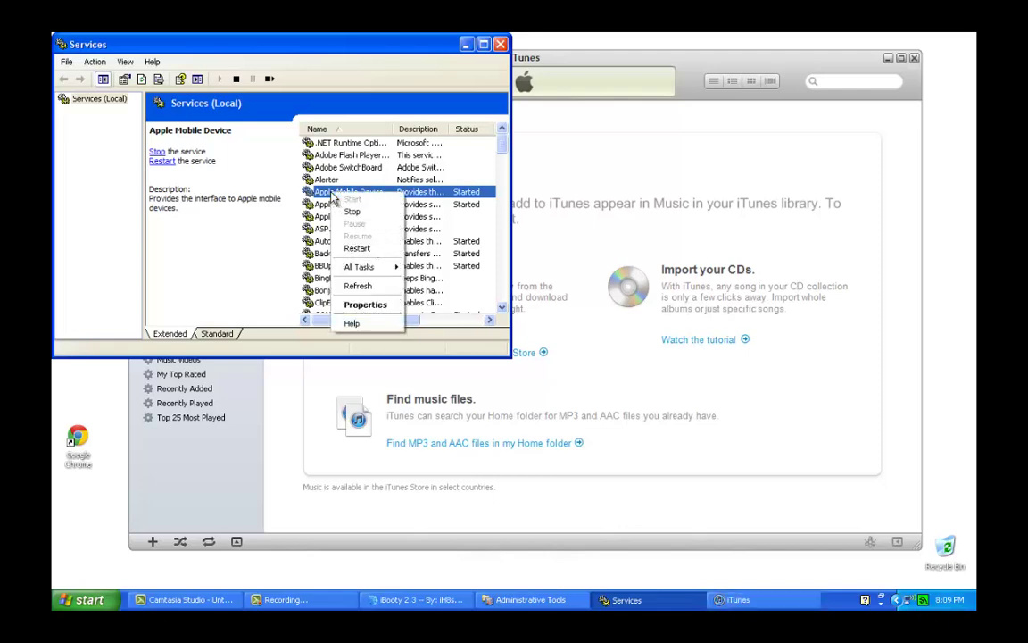
Close Services and Administrative Tools, decline iTunes' iPod update, and minimize iTunes.
{"action": "left_click", "coordinate": [501, 44]}
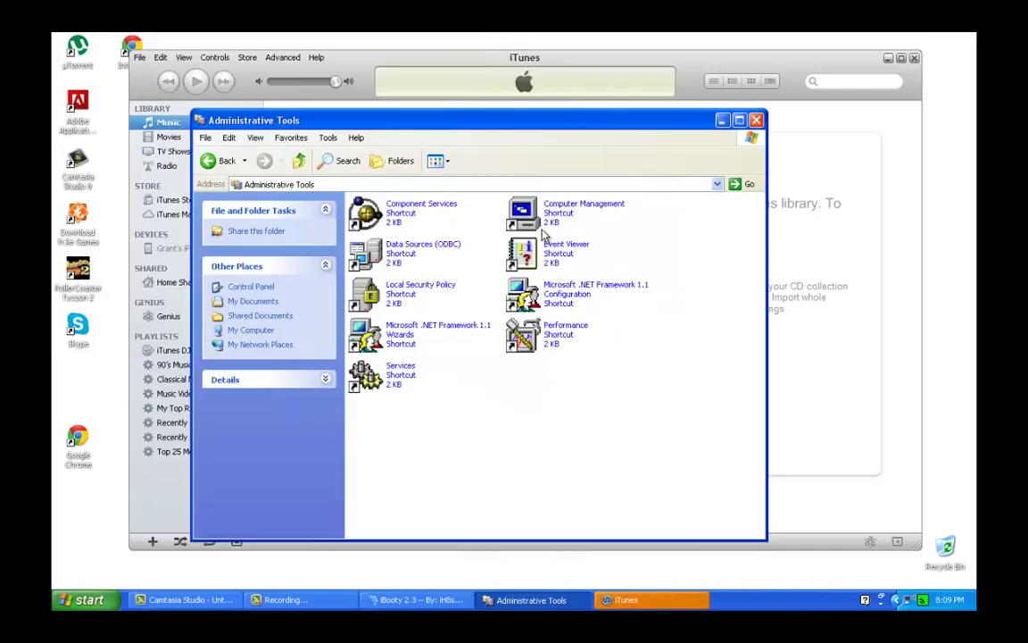
{"action": "left_click", "coordinate": [755, 108]}
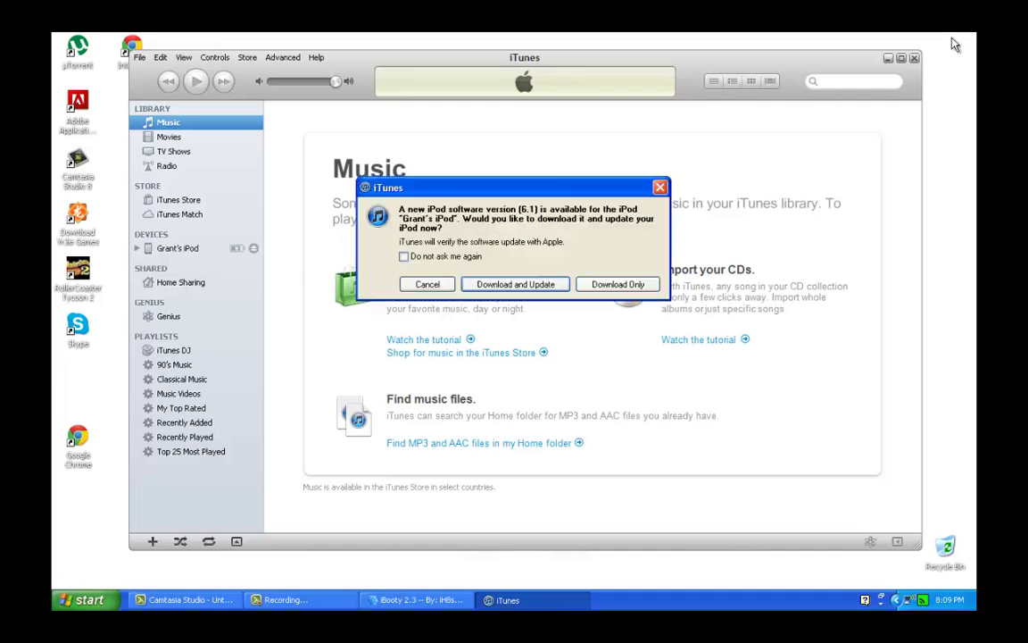
{"action": "left_click", "coordinate": [440, 284]}
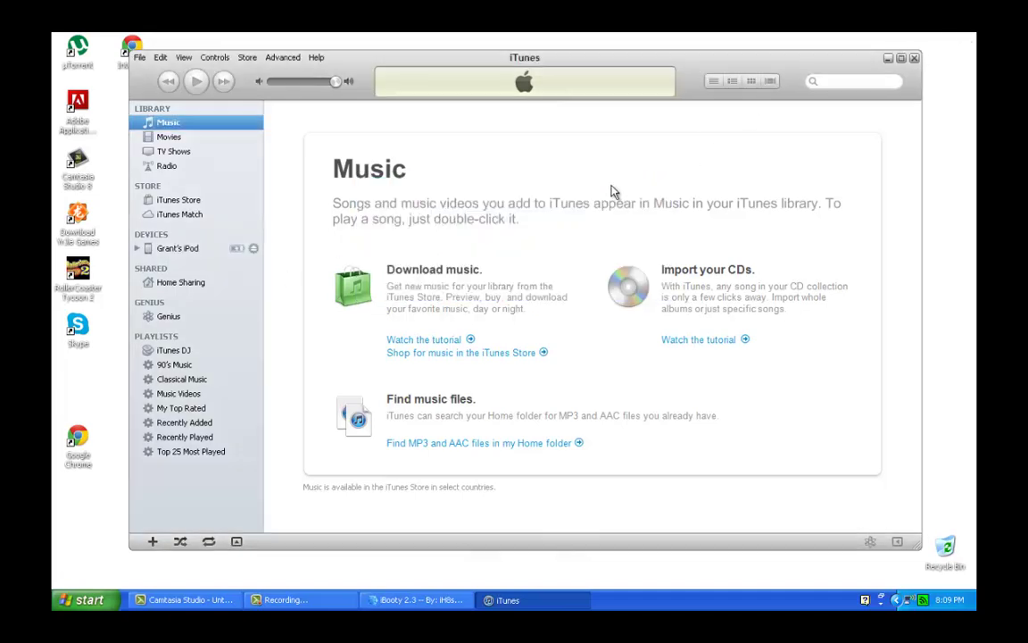
{"action": "left_click", "coordinate": [888, 57]}
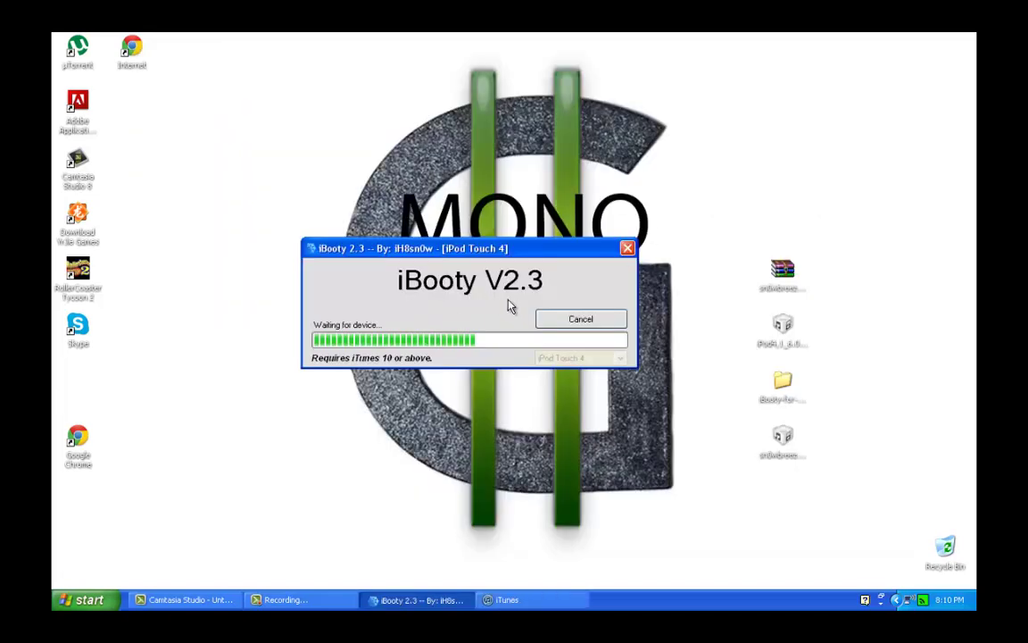
Drag the iBooty V2.3 window by its title bar into the top-left corner of the desktop.
{"action": "left_click_drag", "start_coordinate": [503, 248], "coordinate": [256, 48]}
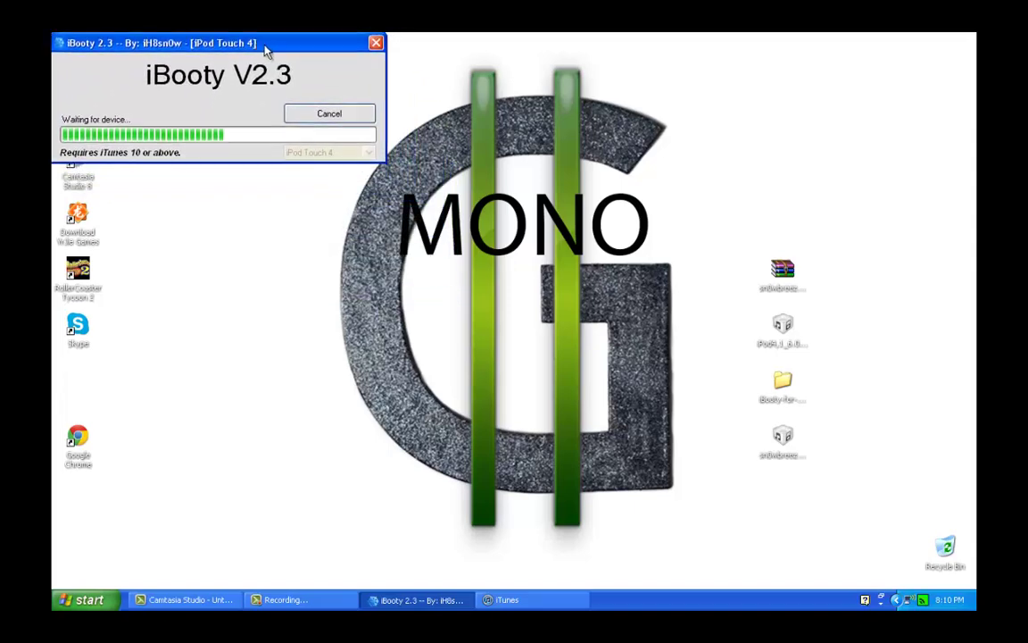